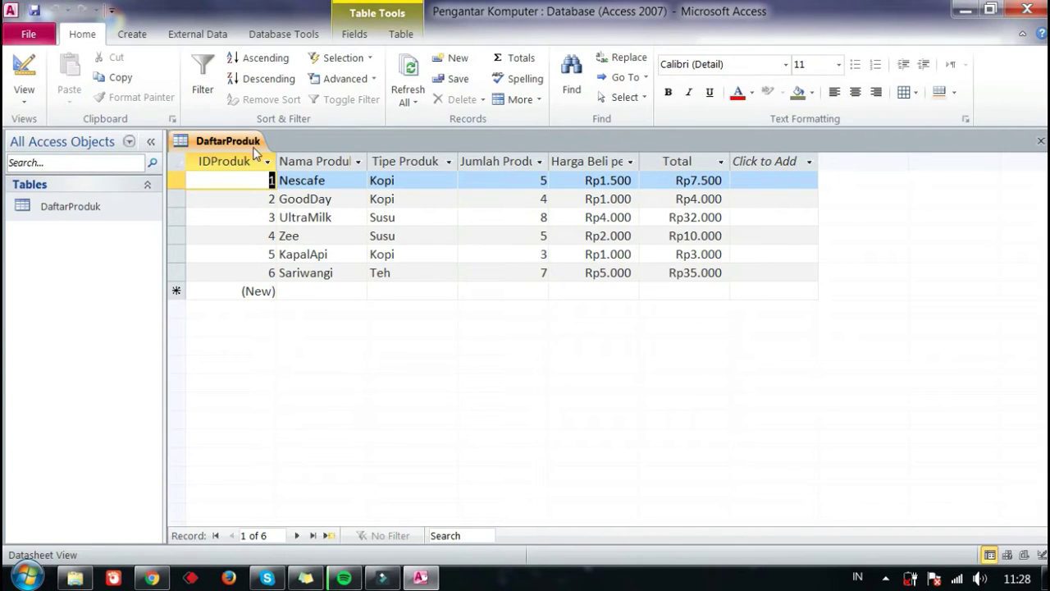
Create a form from the DaftarProduk table and open it in Design View.
{"action": "left_click", "coordinate": [149, 41]}
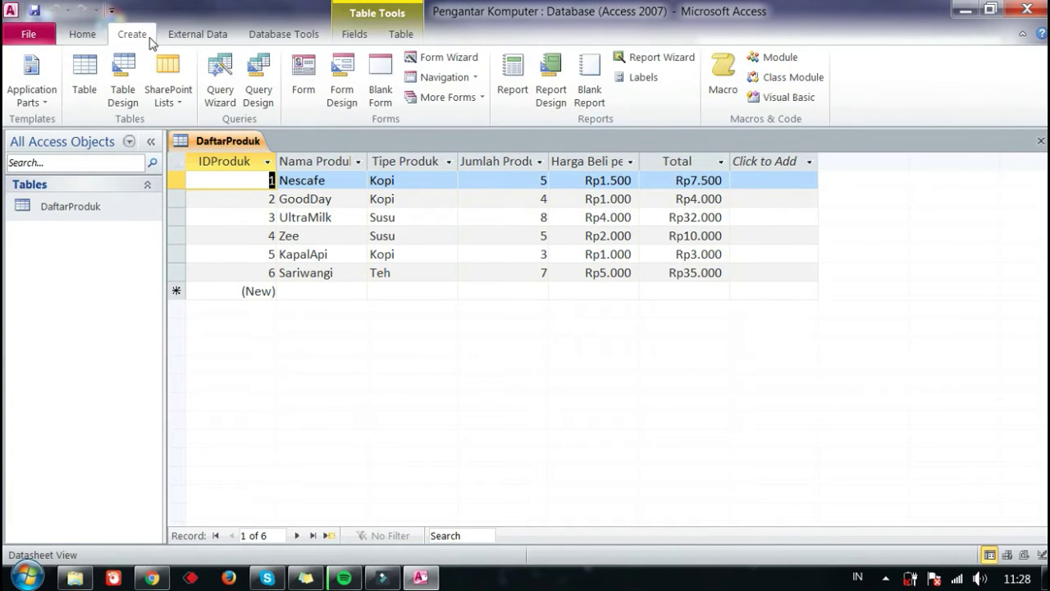
{"action": "left_click", "coordinate": [297, 89]}
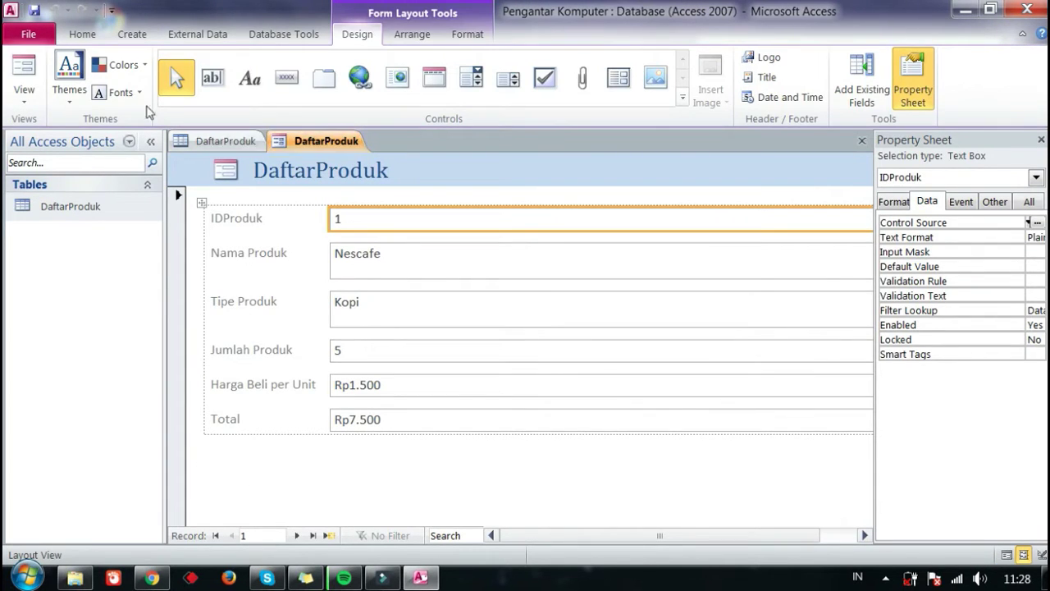
{"action": "left_click", "coordinate": [23, 110]}
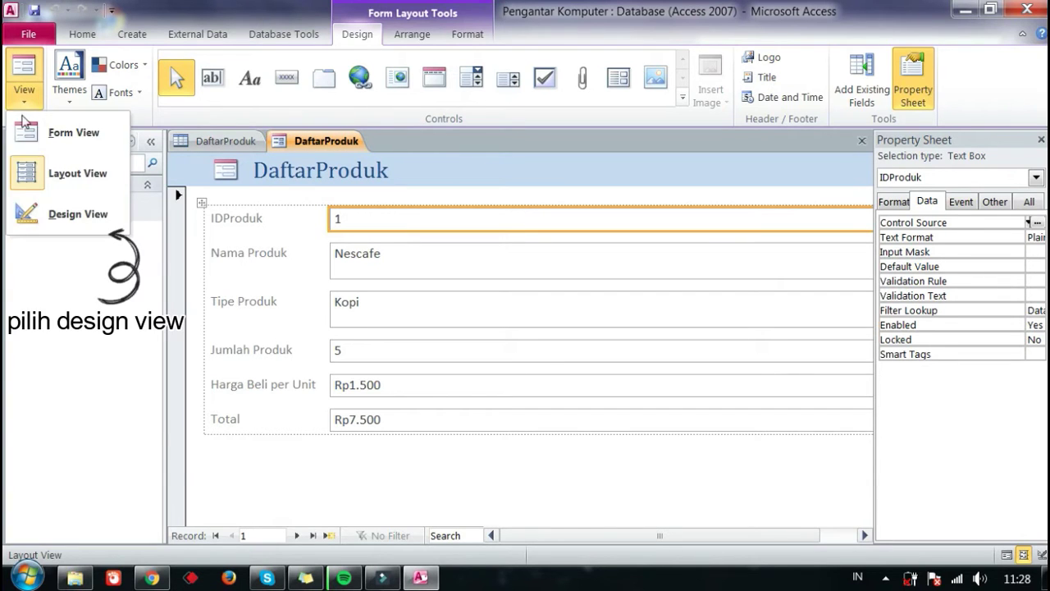
{"action": "left_click", "coordinate": [33, 210]}
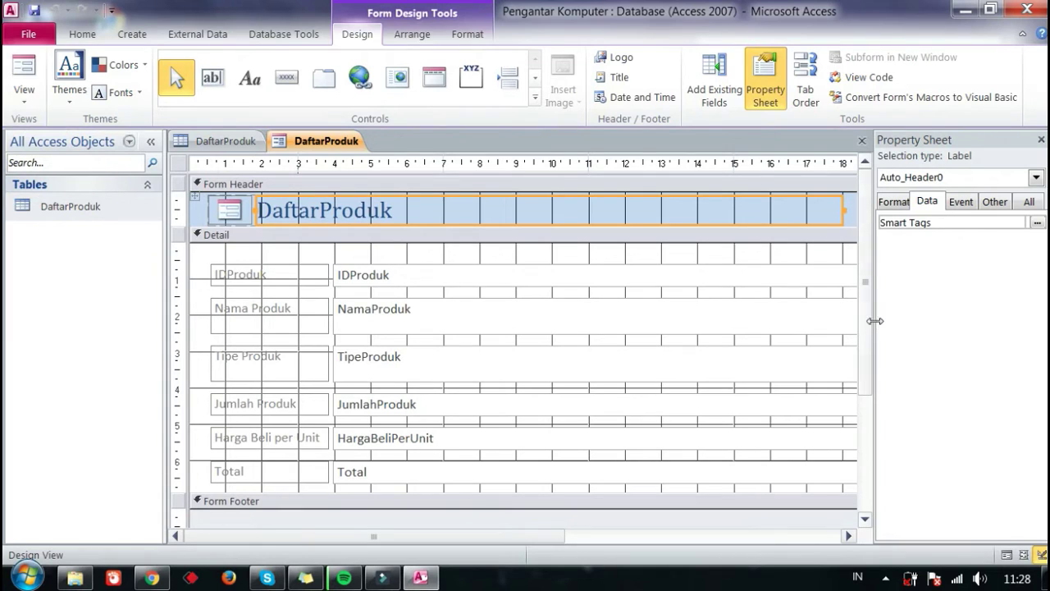
Narrow the DaftarProduk title label to about the 11 mark on the ruler and the field text boxes to about the 13 mark.
{"action": "left_click_drag", "start_coordinate": [886, 323], "coordinate": [909, 323]}
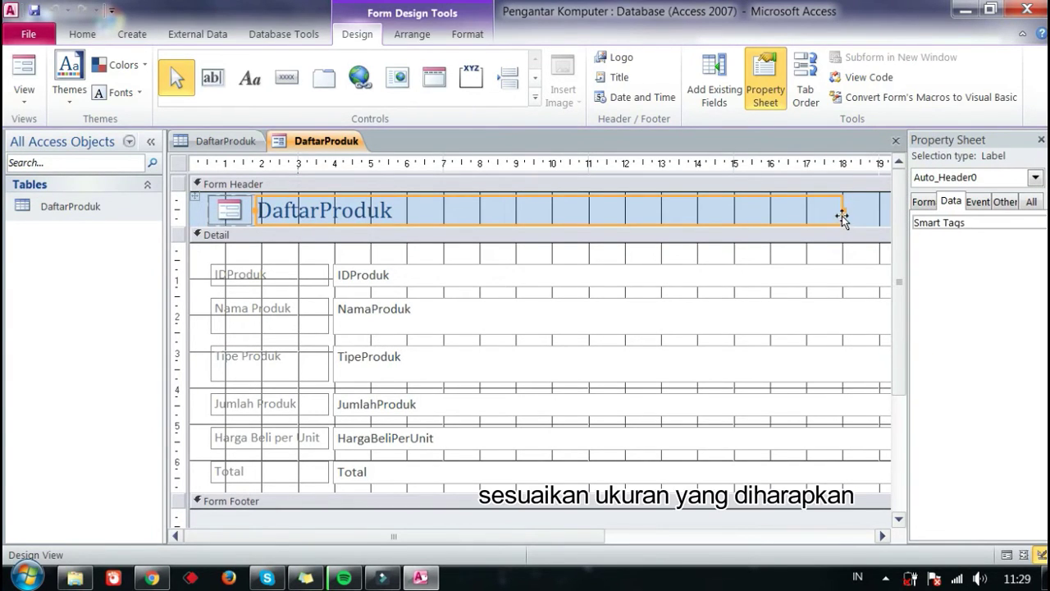
{"action": "left_click_drag", "start_coordinate": [843, 207], "coordinate": [593, 223]}
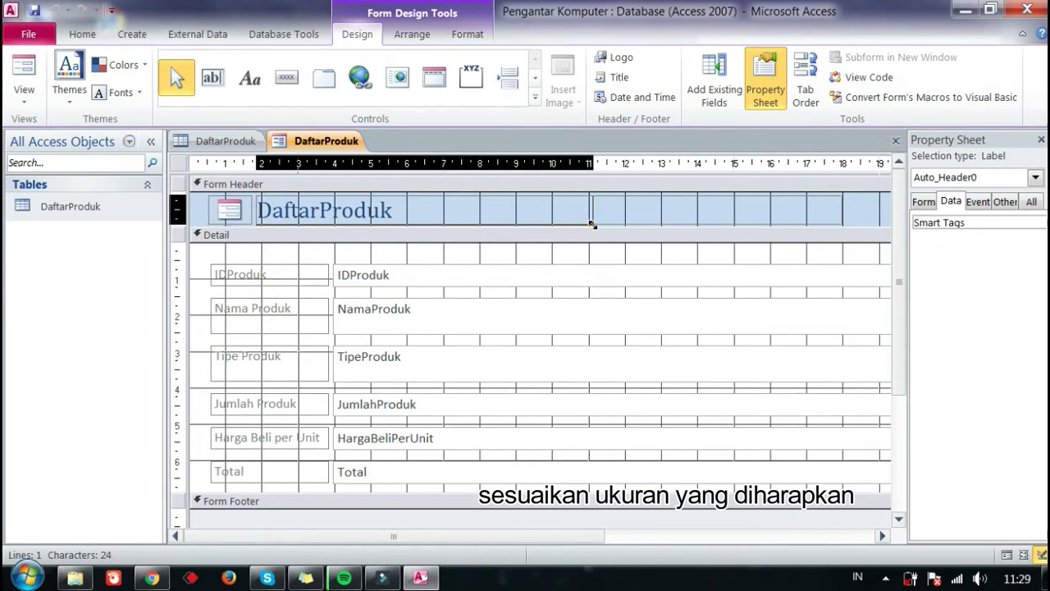
{"action": "left_click", "coordinate": [594, 276]}
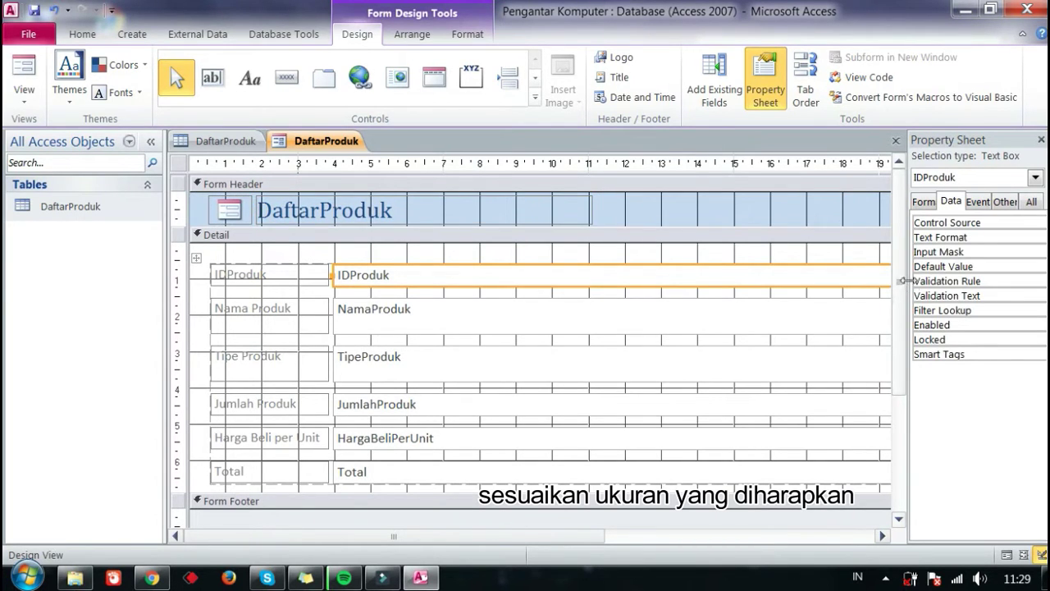
{"action": "left_click_drag", "start_coordinate": [903, 285], "coordinate": [982, 285]}
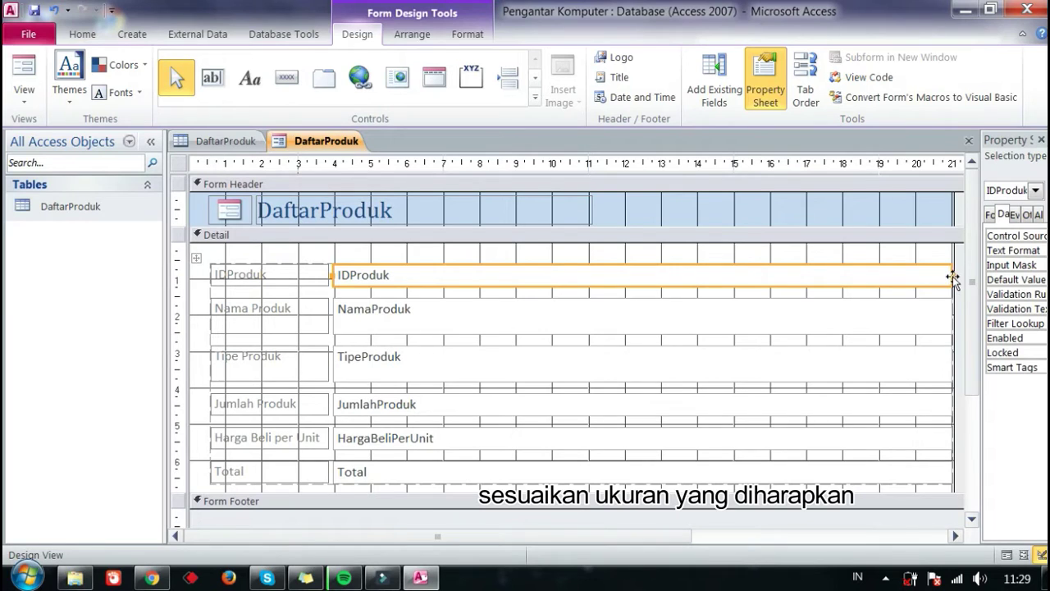
{"action": "left_click_drag", "start_coordinate": [950, 276], "coordinate": [659, 298]}
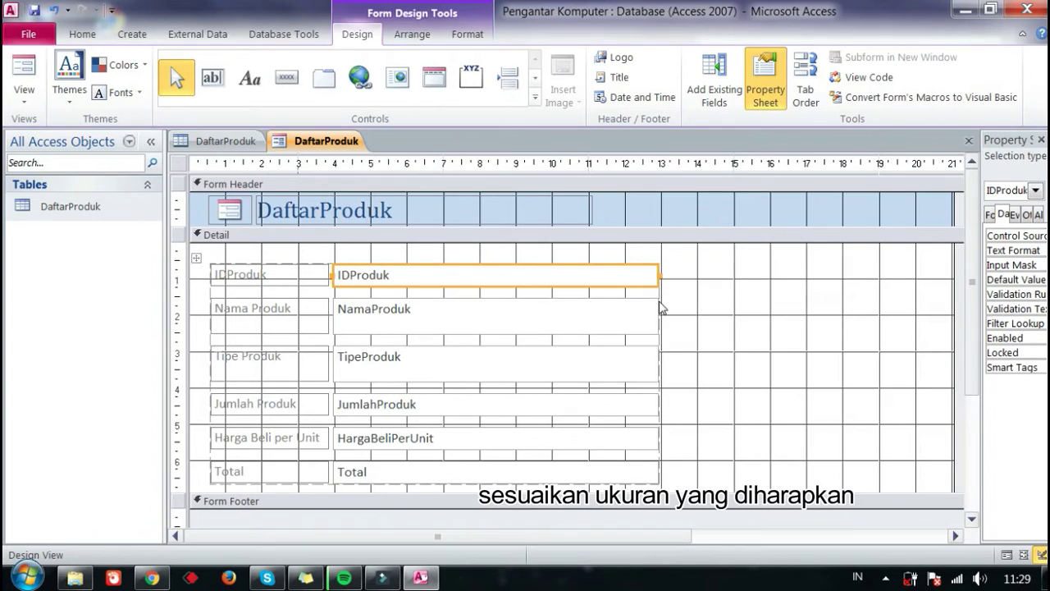
Extend the form's Detail section down past the 9 mark on the ruler to make room for buttons below Total.
{"action": "scroll", "coordinate": [660, 309], "scroll_direction": "down", "scroll_amount": 2}
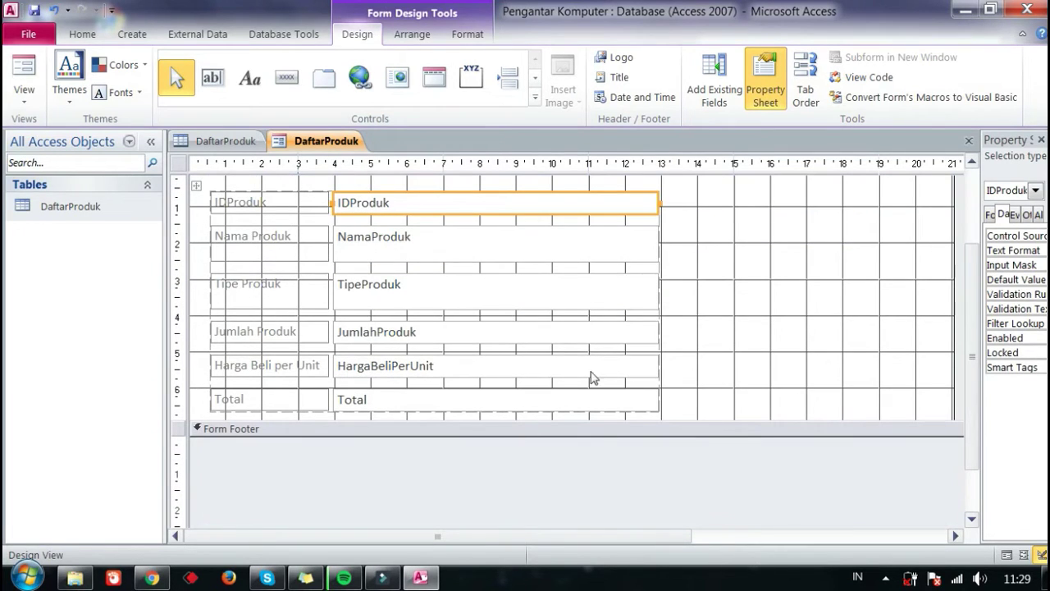
{"action": "left_click", "coordinate": [736, 324]}
{"action": "left_click_drag", "start_coordinate": [559, 438], "coordinate": [548, 507]}
{"action": "left_click_drag", "start_coordinate": [297, 466], "coordinate": [283, 407]}
{"action": "left_click", "coordinate": [235, 433]}
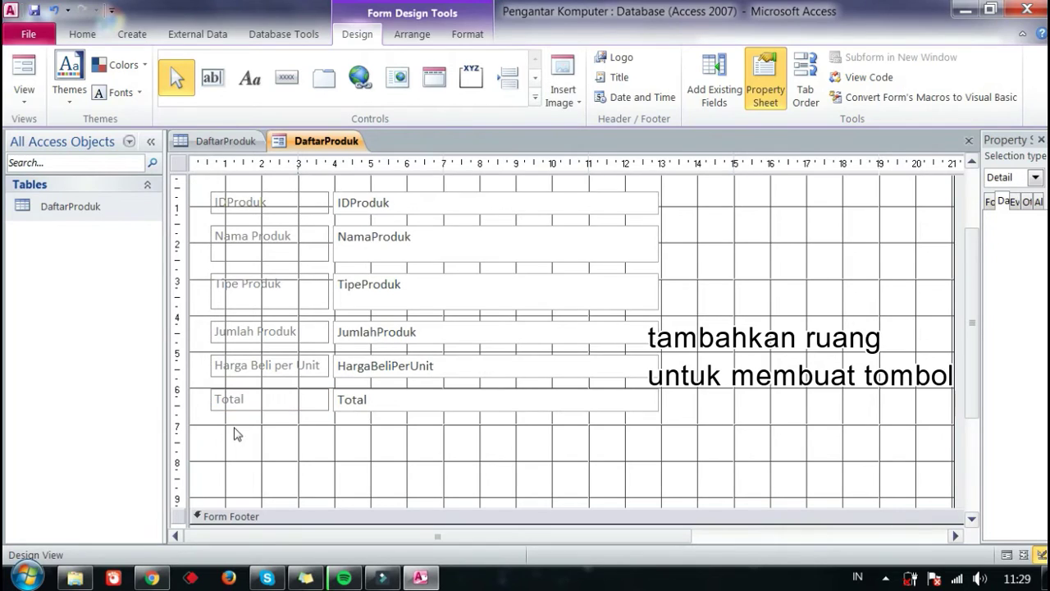
Draw a command button below the Total label and assign it the Record Operations action Add New Record.
{"action": "left_click", "coordinate": [287, 79]}
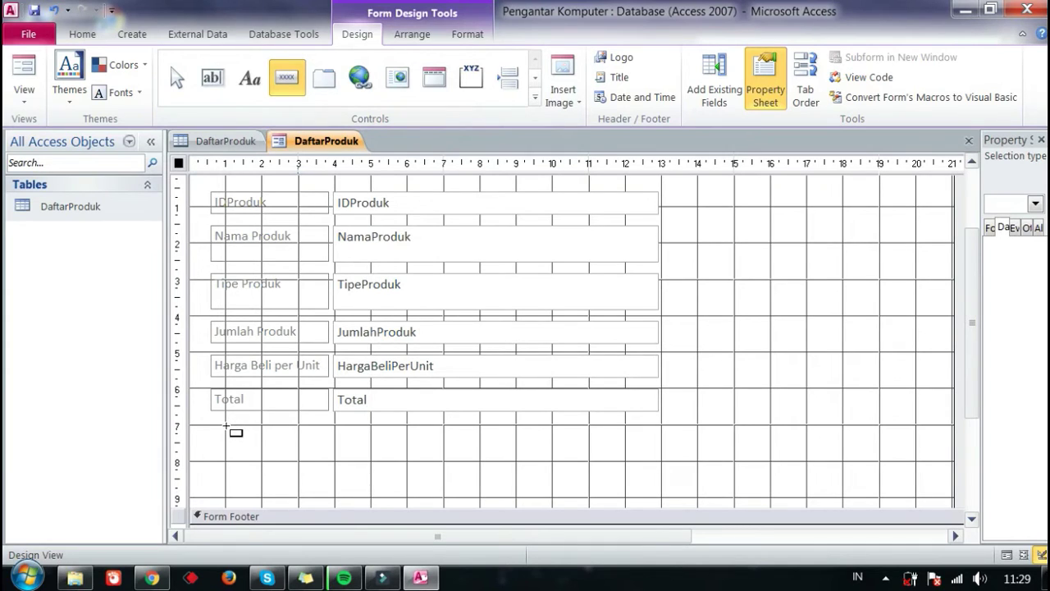
{"action": "left_click_drag", "start_coordinate": [226, 427], "coordinate": [295, 453]}
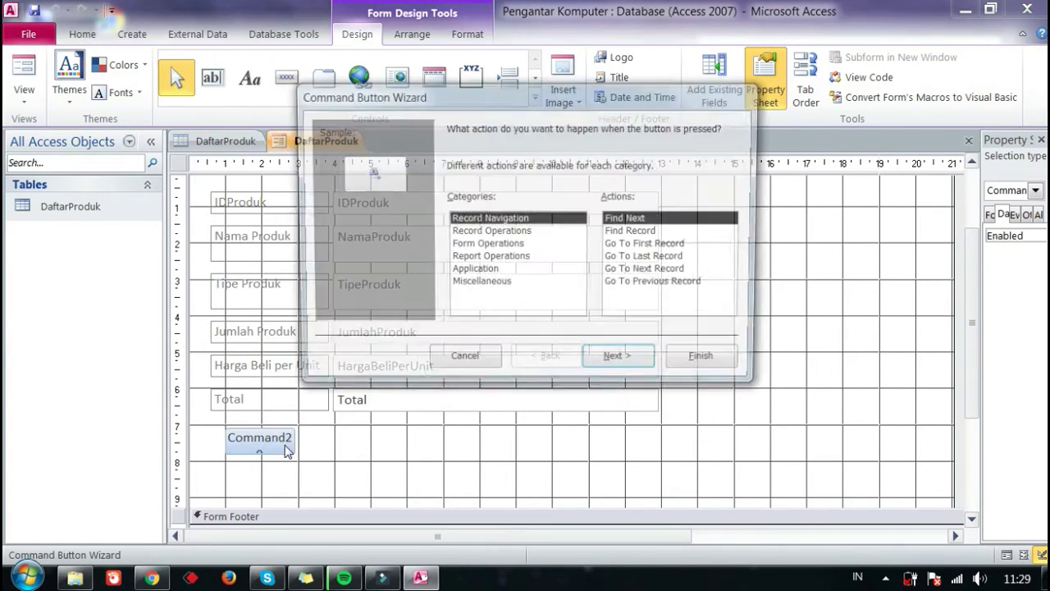
{"action": "left_click", "coordinate": [528, 233]}
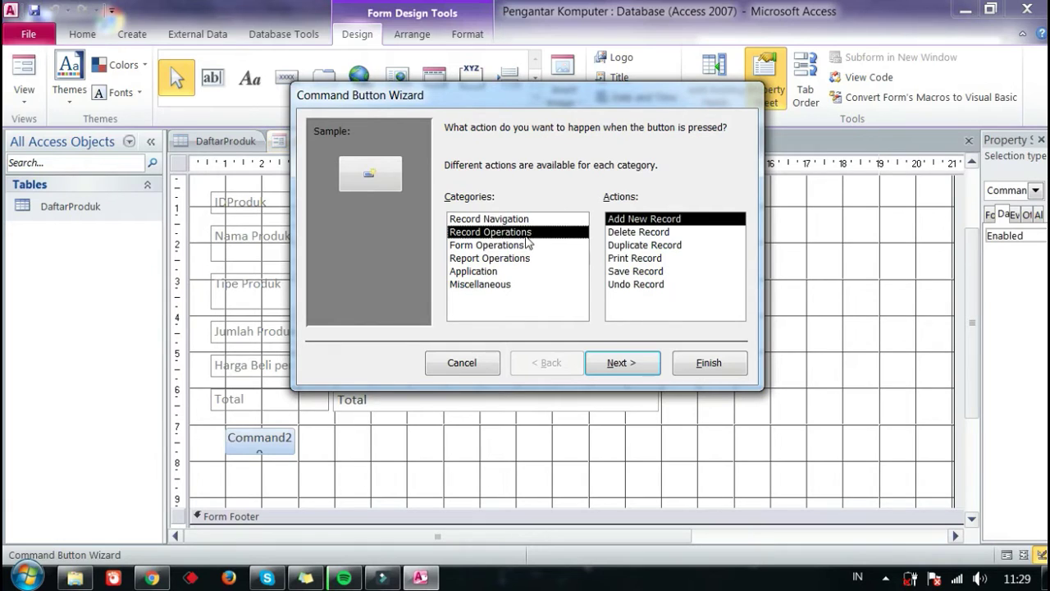
{"action": "double_click", "coordinate": [632, 220]}
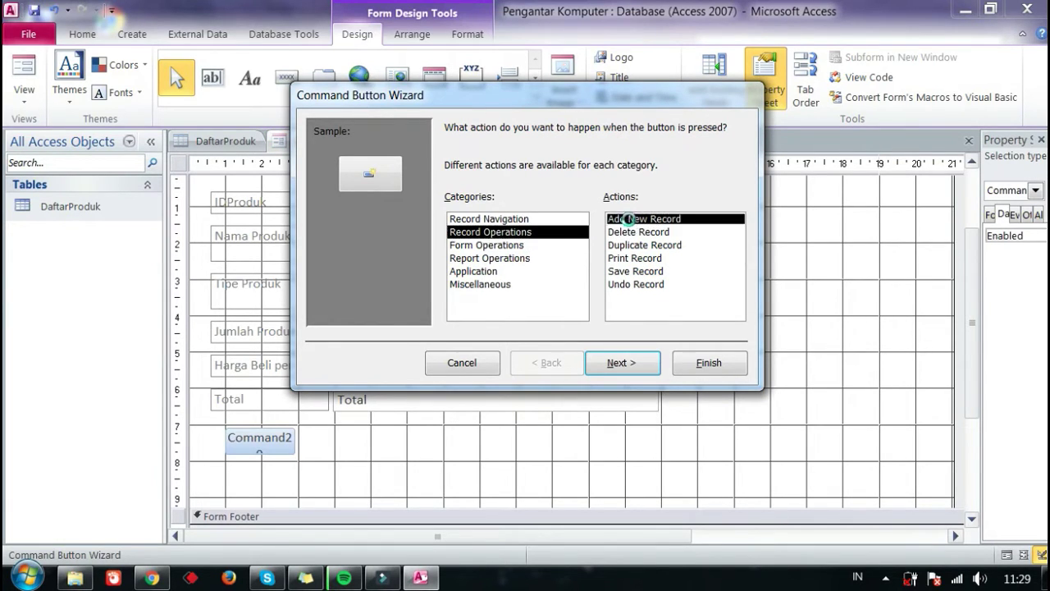
Try the Pencil (Edit) and Go To New pictures on the add-record button.
{"action": "left_click", "coordinate": [453, 208]}
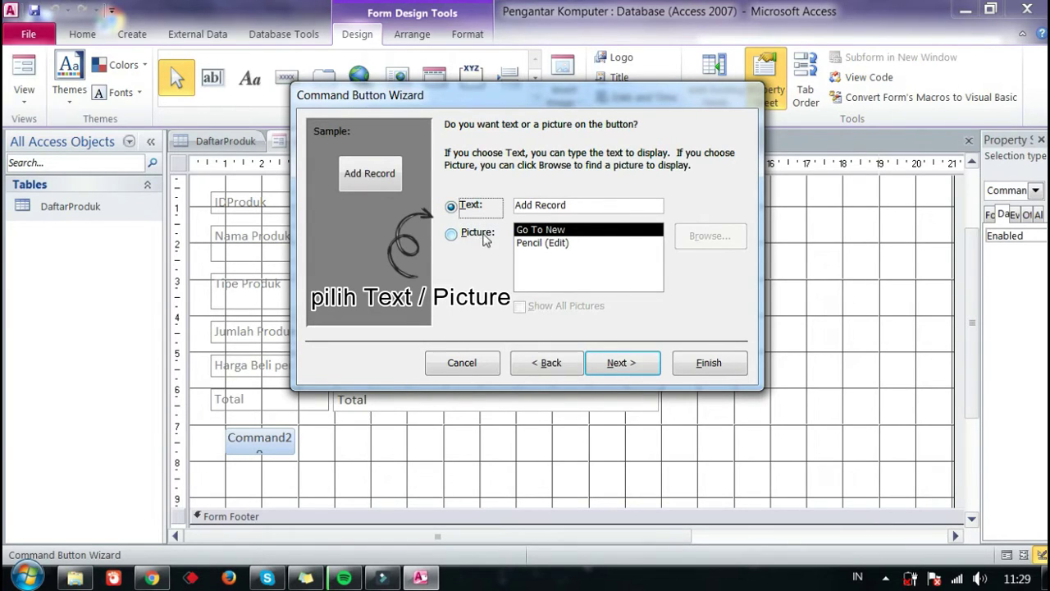
{"action": "left_click", "coordinate": [484, 240]}
{"action": "left_click", "coordinate": [535, 243]}
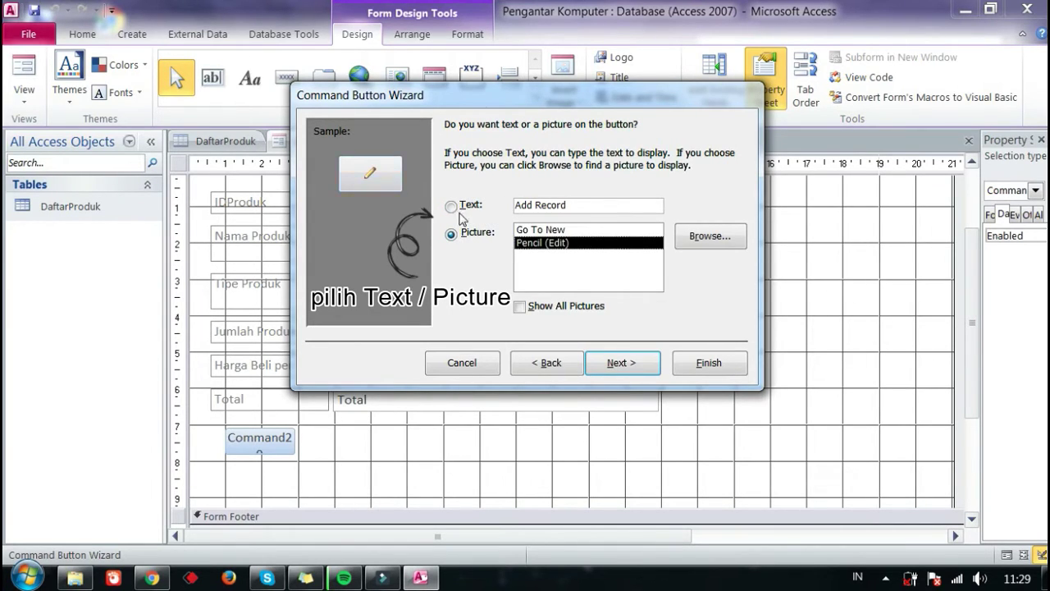
{"action": "left_click", "coordinate": [526, 230]}
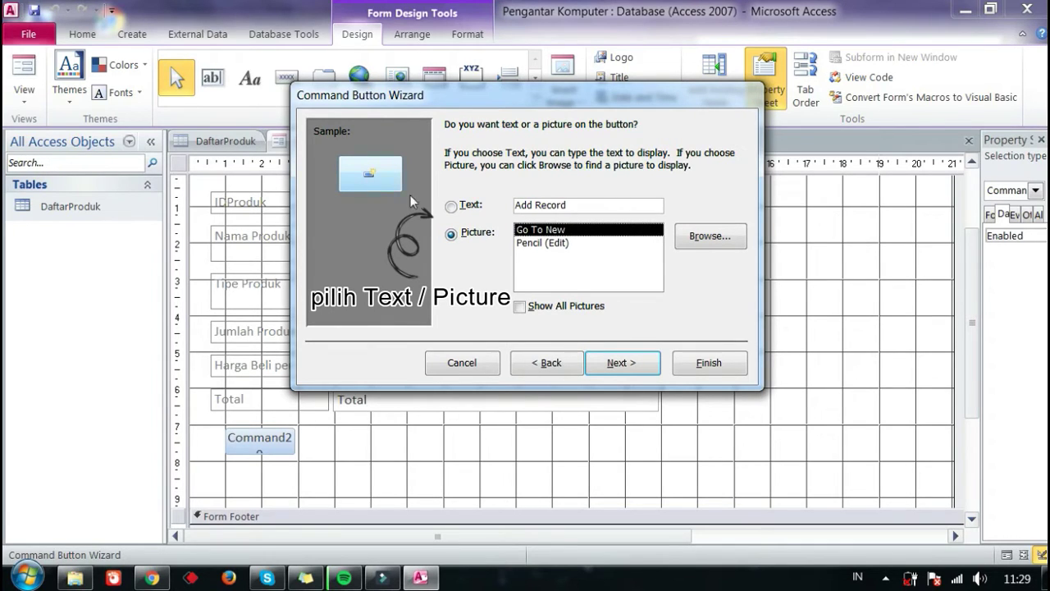
Give the add-record button the text caption "New" and finish creating it.
{"action": "left_click", "coordinate": [466, 212]}
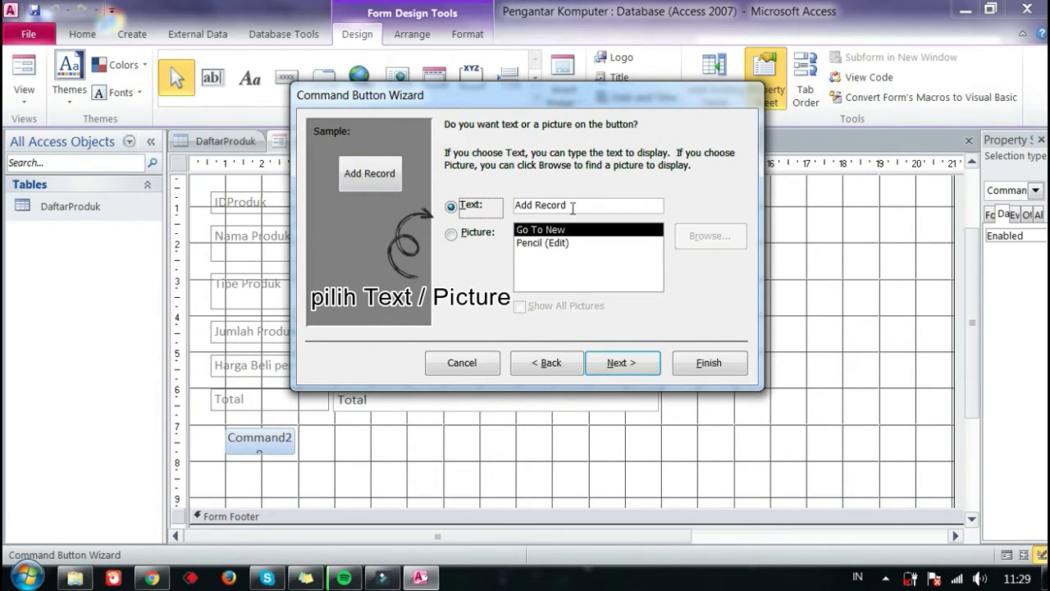
{"action": "left_click", "coordinate": [573, 208]}
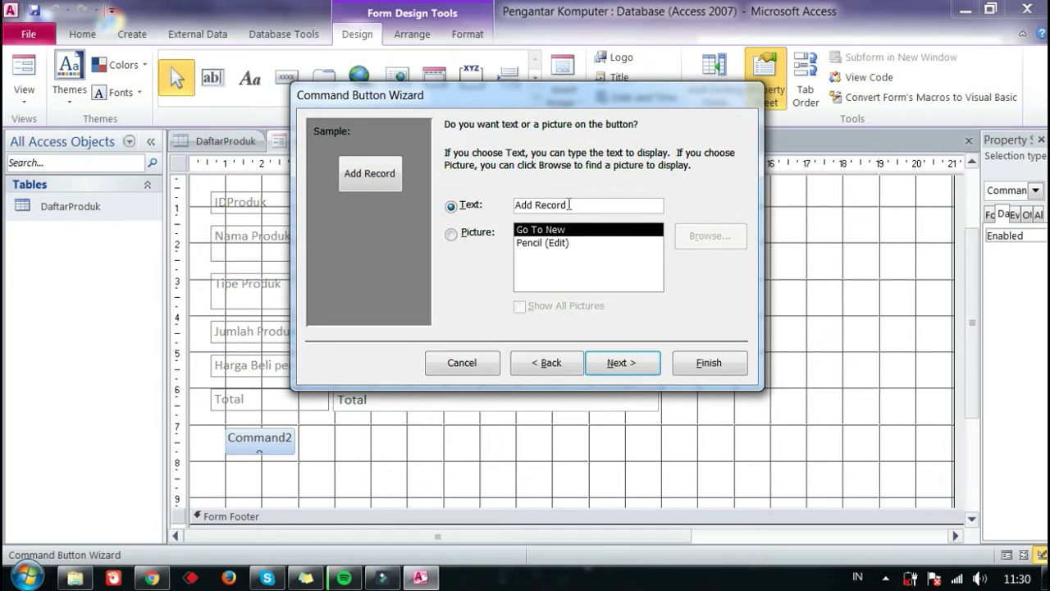
{"action": "key", "text": "BackSpace"}
{"action": "key", "text": "BackSpace"}
{"action": "key", "text": "BackSpace"}
{"action": "key", "text": "BackSpace"}
{"action": "key", "text": "BackSpace"}
{"action": "key", "text": "BackSpace"}
{"action": "key", "text": "BackSpace"}
{"action": "key", "text": "BackSpace"}
{"action": "key", "text": "BackSpace"}
{"action": "key", "text": "BackSpace"}
{"action": "type", "text": "New"}
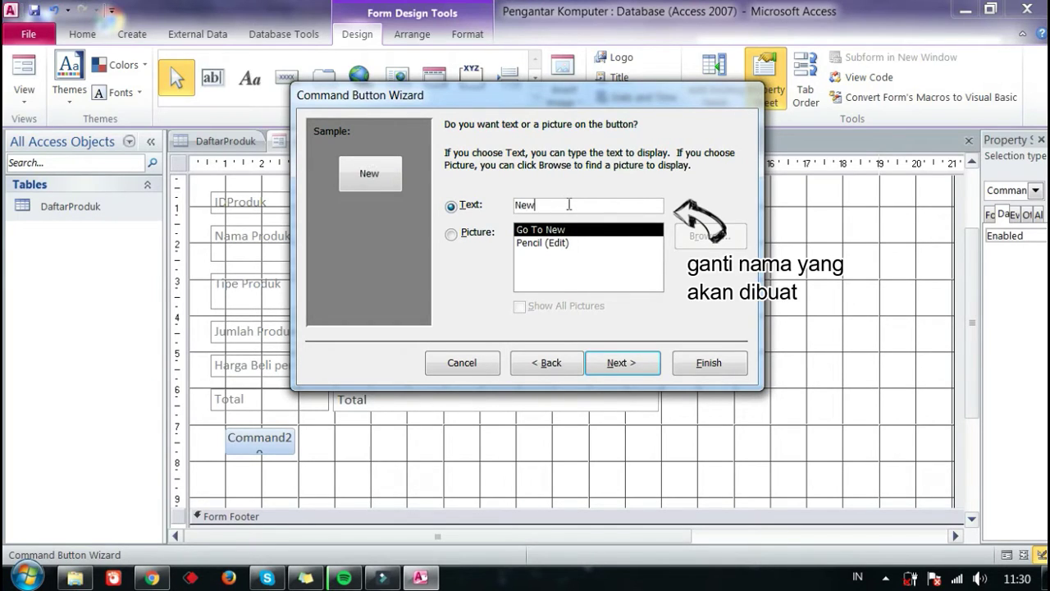
{"action": "left_click", "coordinate": [619, 369]}
{"action": "left_click", "coordinate": [696, 364]}
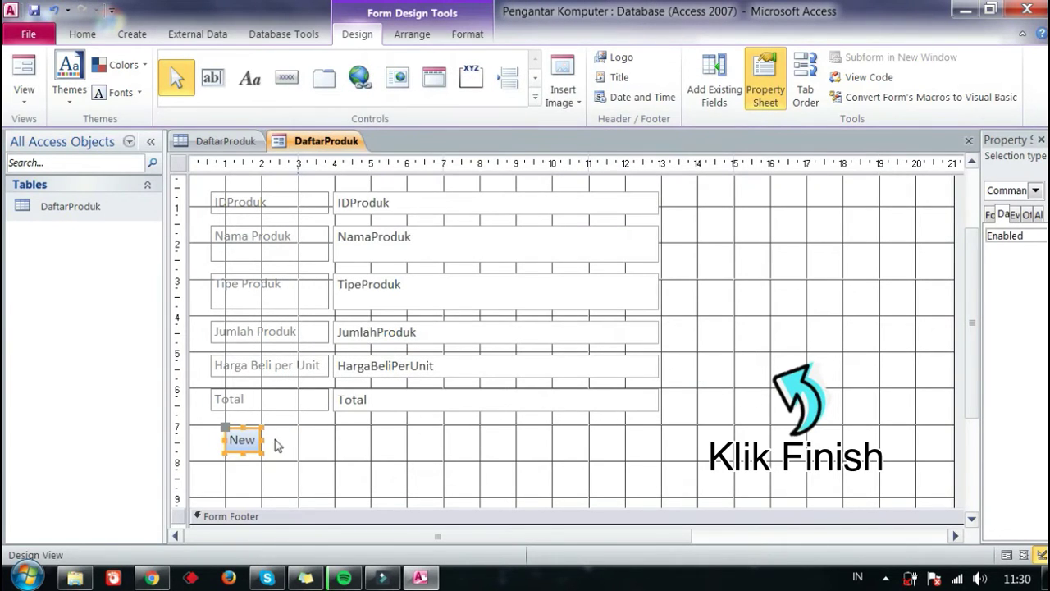
{"action": "left_click", "coordinate": [275, 444]}
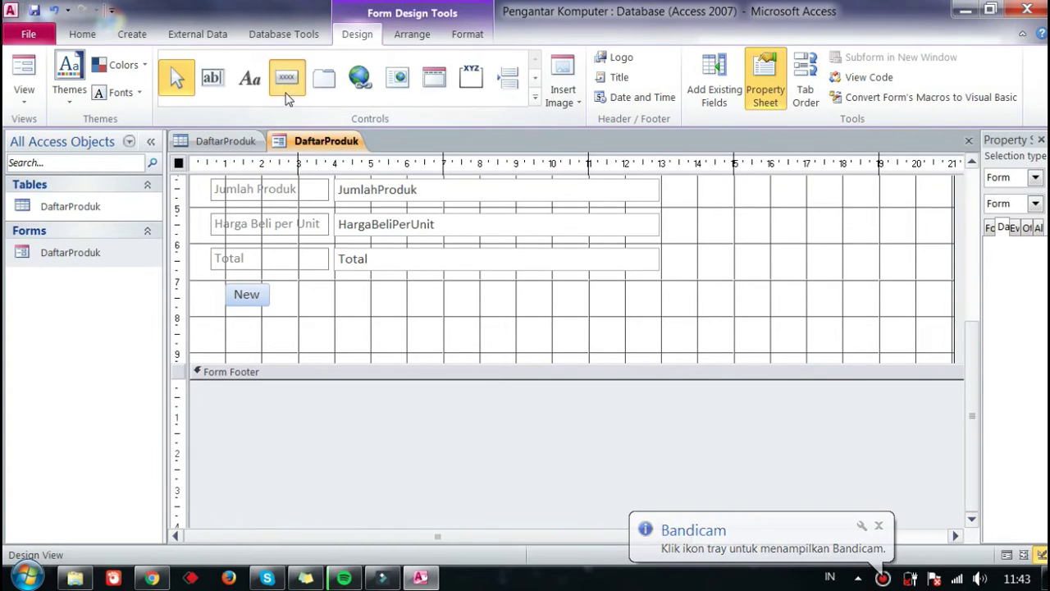
Draw a second command button beside New and assign it the Record Operations action Delete Record.
{"action": "left_click", "coordinate": [286, 92]}
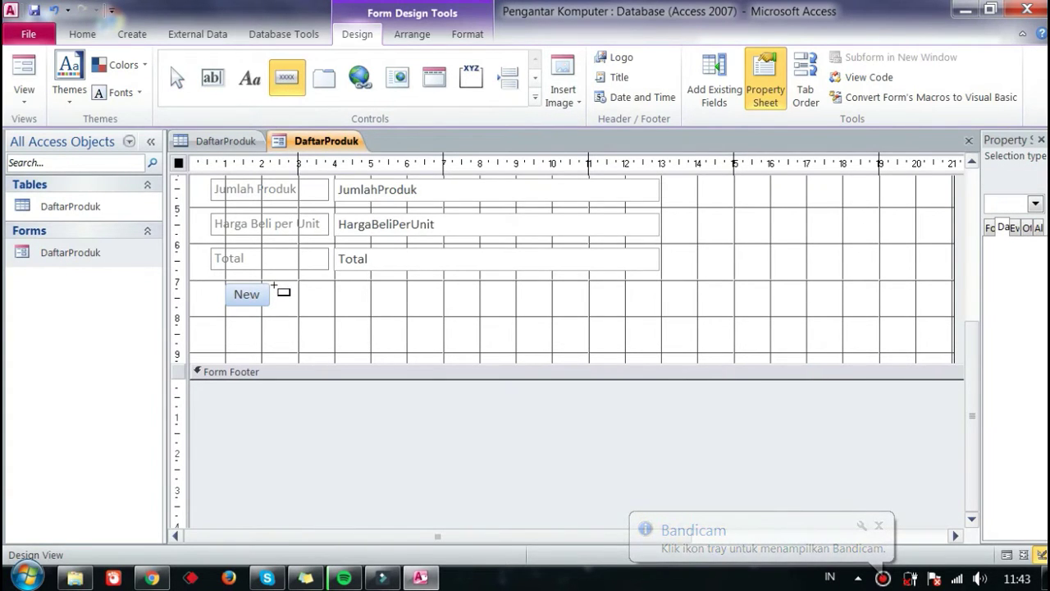
{"action": "left_click_drag", "start_coordinate": [274, 285], "coordinate": [330, 312]}
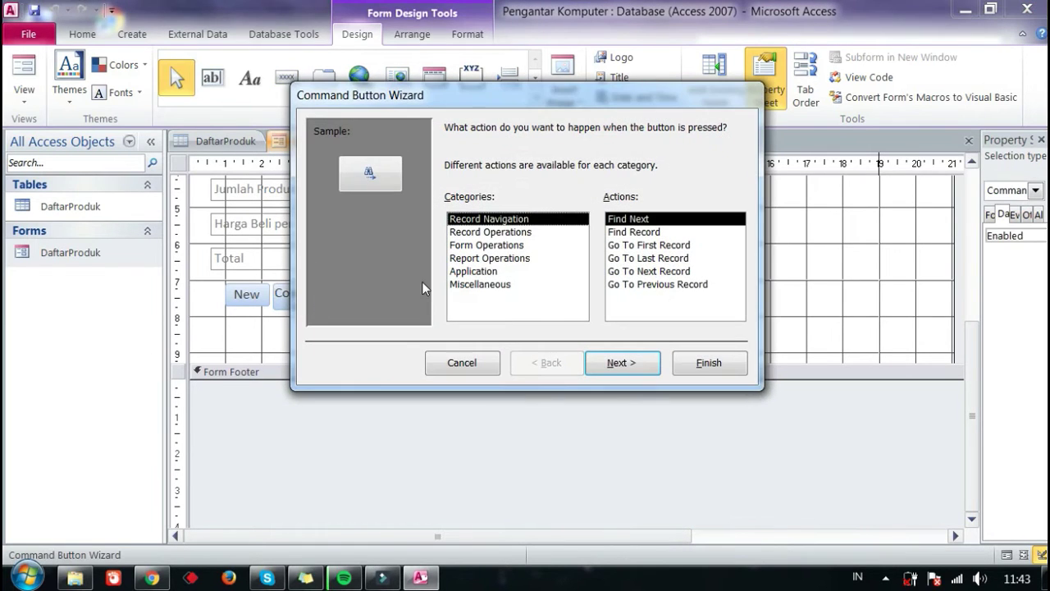
{"action": "left_click", "coordinate": [574, 232]}
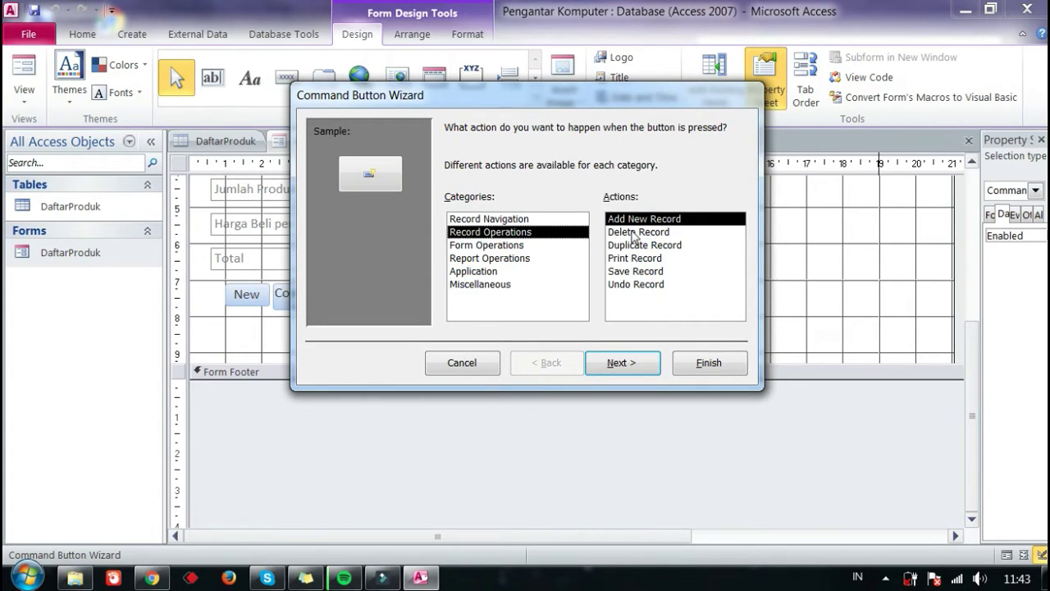
{"action": "left_click", "coordinate": [634, 234]}
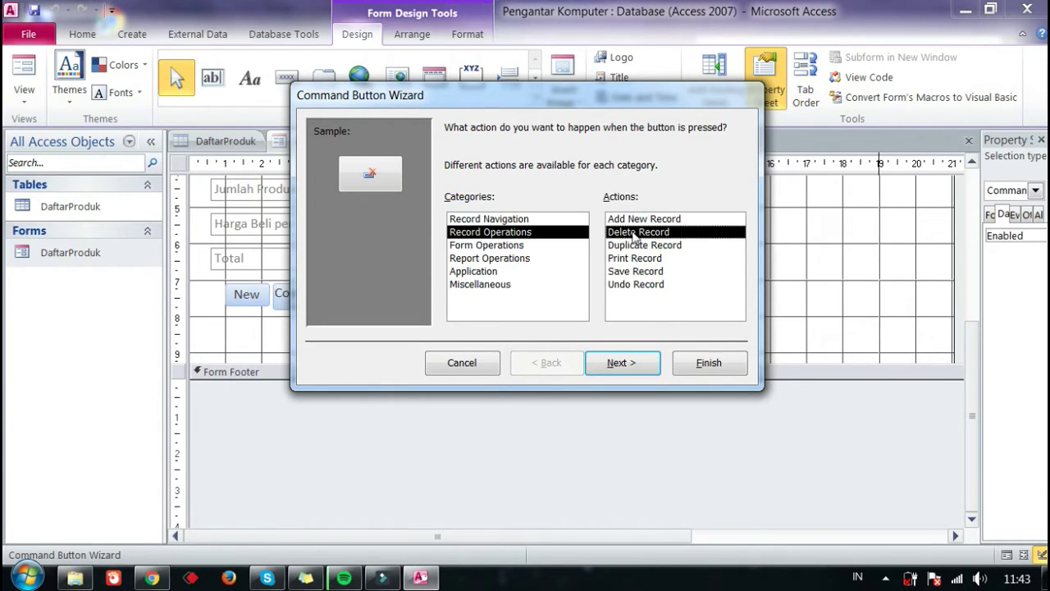
{"action": "left_click", "coordinate": [623, 362]}
Give the delete-record button the text caption "Delete" and finish creating it.
{"action": "left_click", "coordinate": [469, 206]}
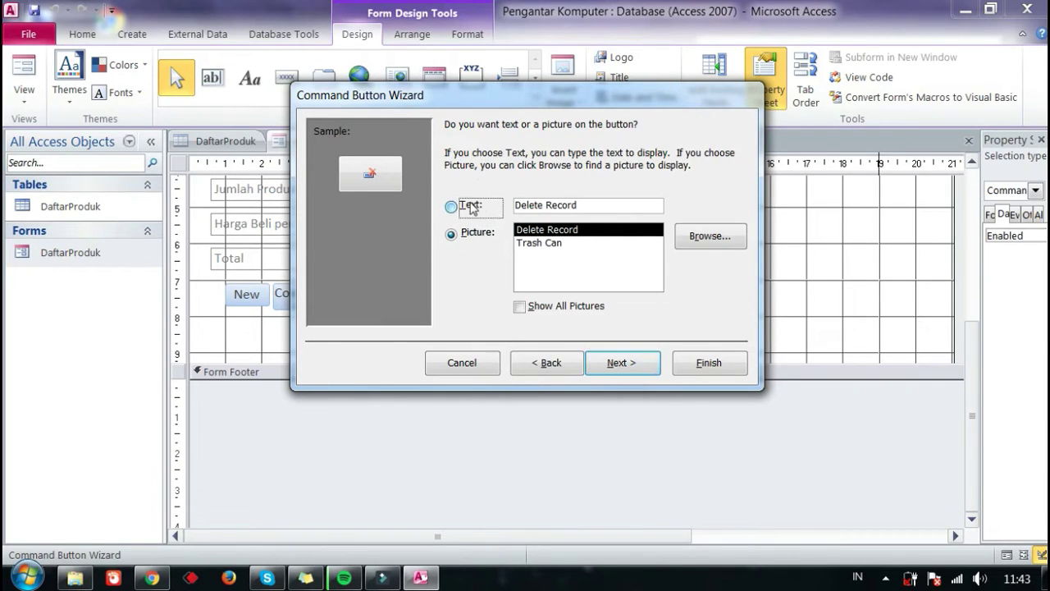
{"action": "left_click_drag", "start_coordinate": [598, 204], "coordinate": [548, 205]}
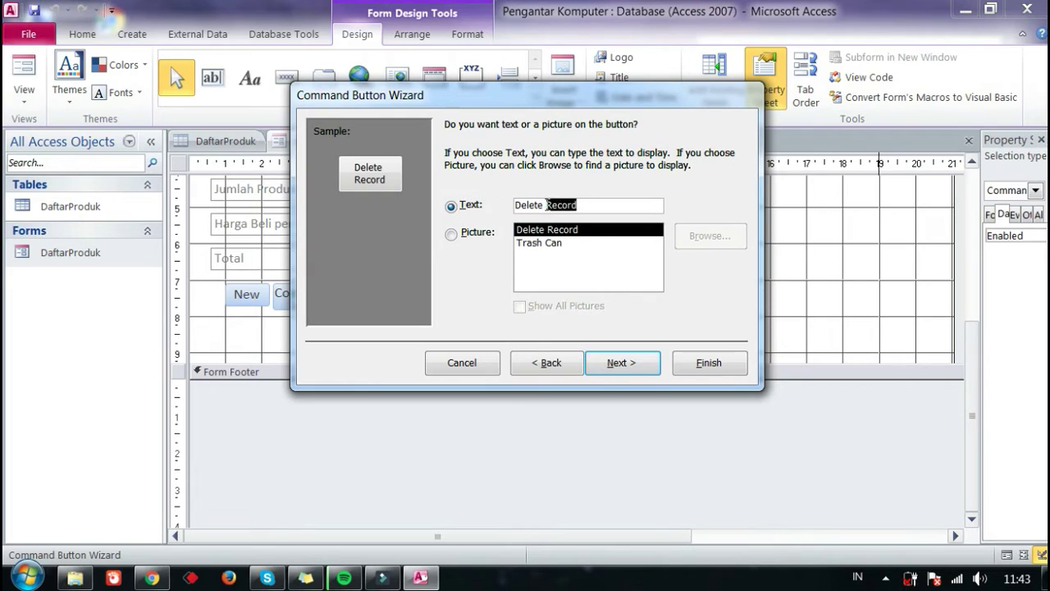
{"action": "key", "text": "BackSpace"}
{"action": "left_click", "coordinate": [617, 363]}
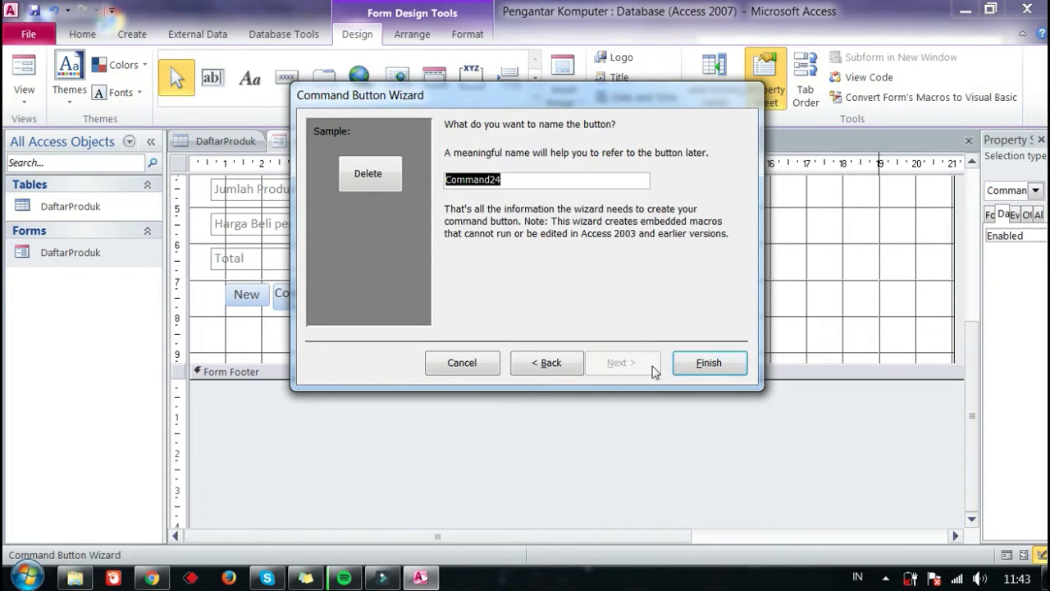
{"action": "left_click", "coordinate": [701, 376]}
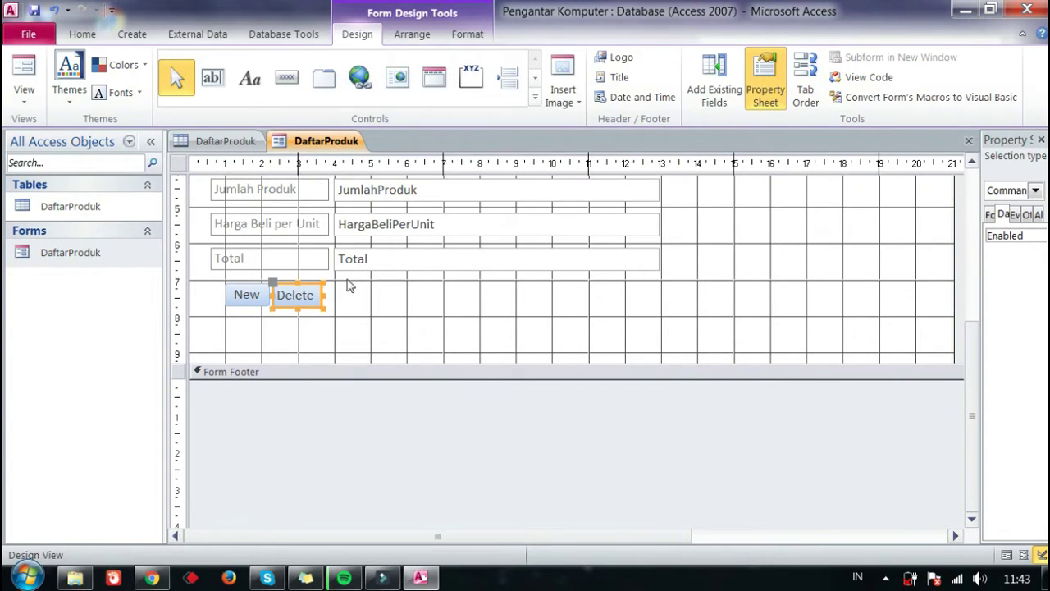
{"action": "left_click", "coordinate": [335, 305]}
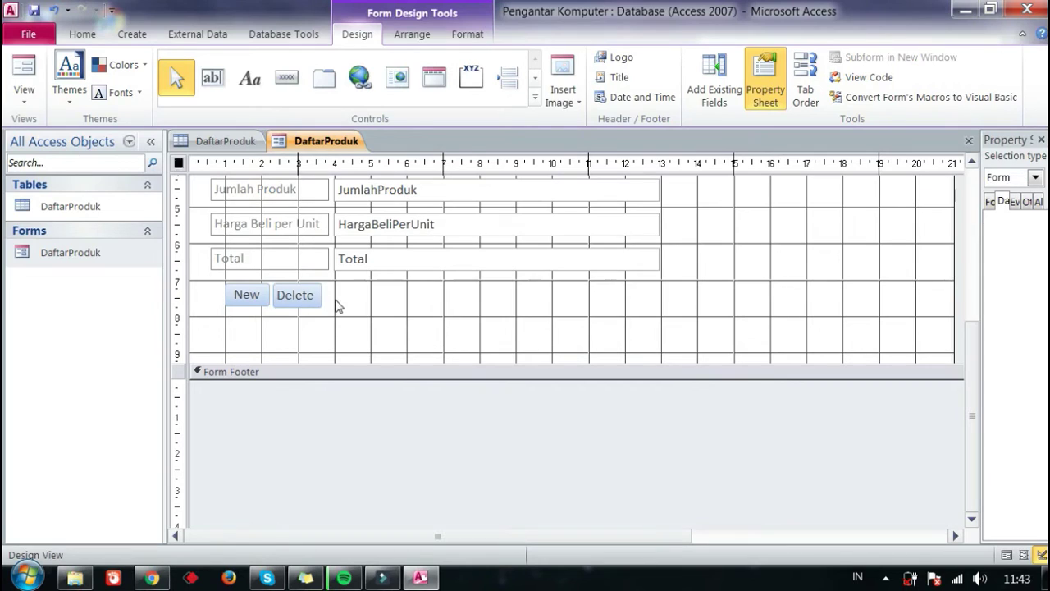
Draw a third command button beside Delete and assign it the Record Operations action Save Record.
{"action": "left_click", "coordinate": [286, 77]}
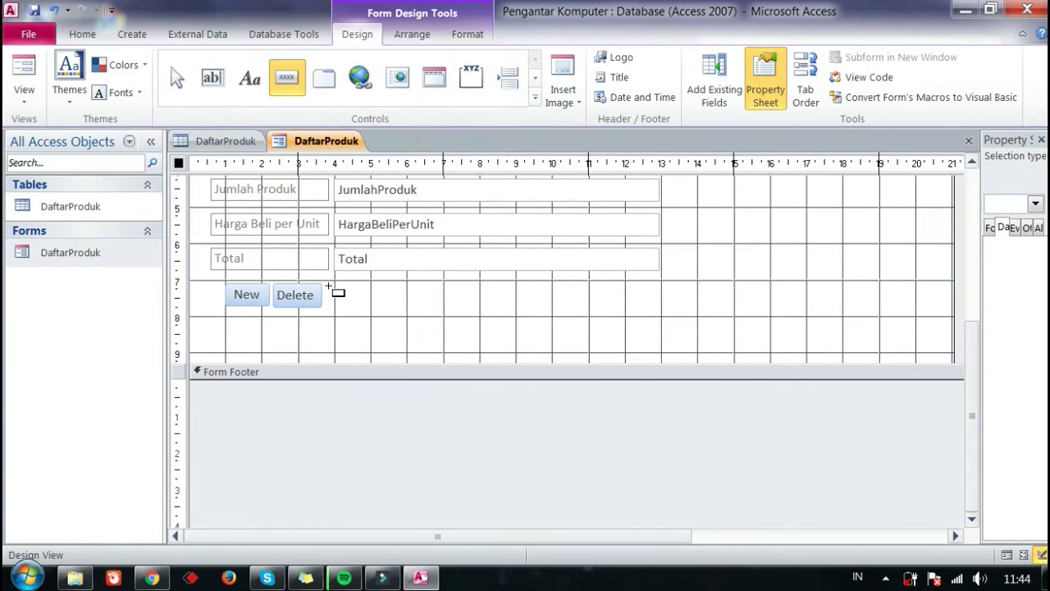
{"action": "left_click_drag", "start_coordinate": [328, 285], "coordinate": [392, 310]}
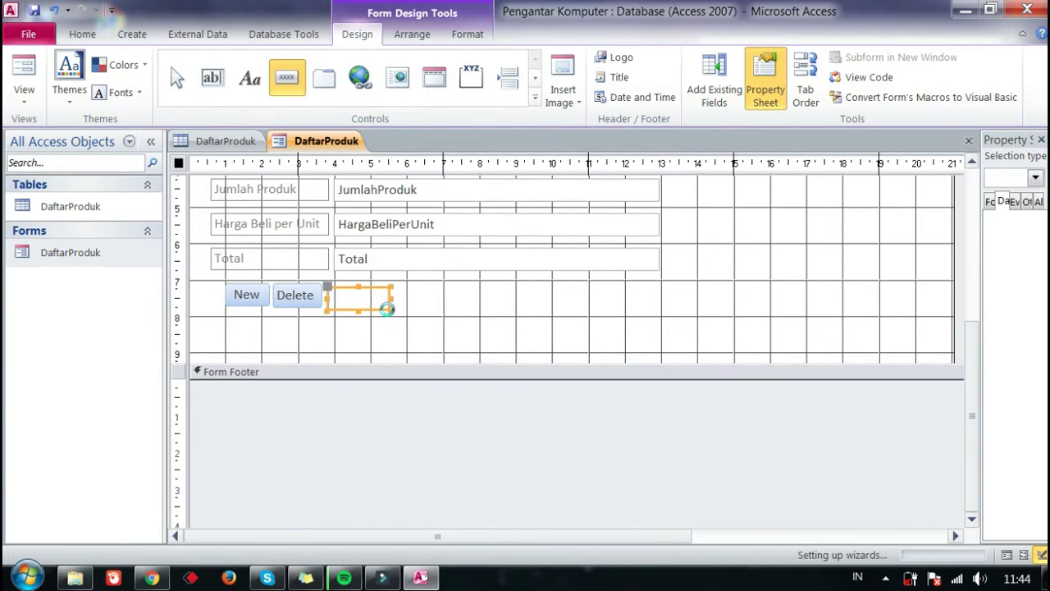
{"action": "left_click", "coordinate": [512, 232]}
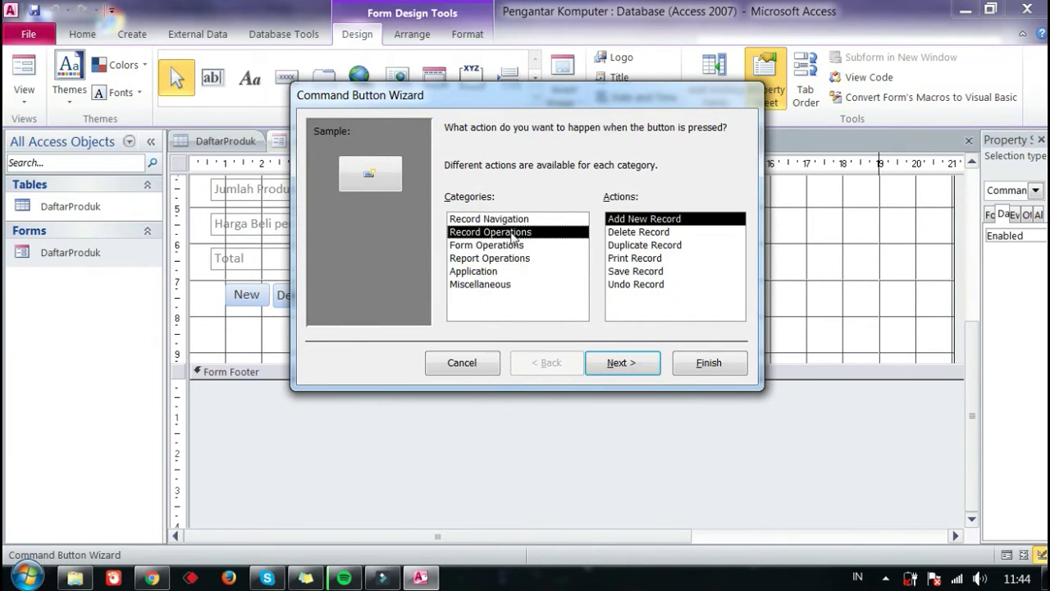
{"action": "double_click", "coordinate": [624, 272]}
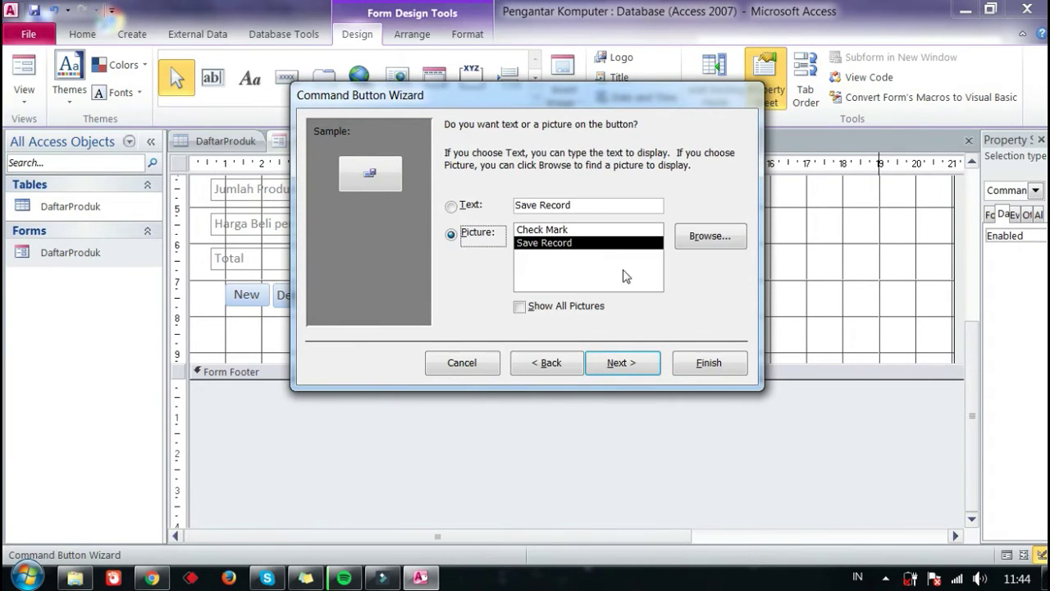
Give the save-record button the text caption "Simpan" and finish creating it.
{"action": "left_click", "coordinate": [466, 207]}
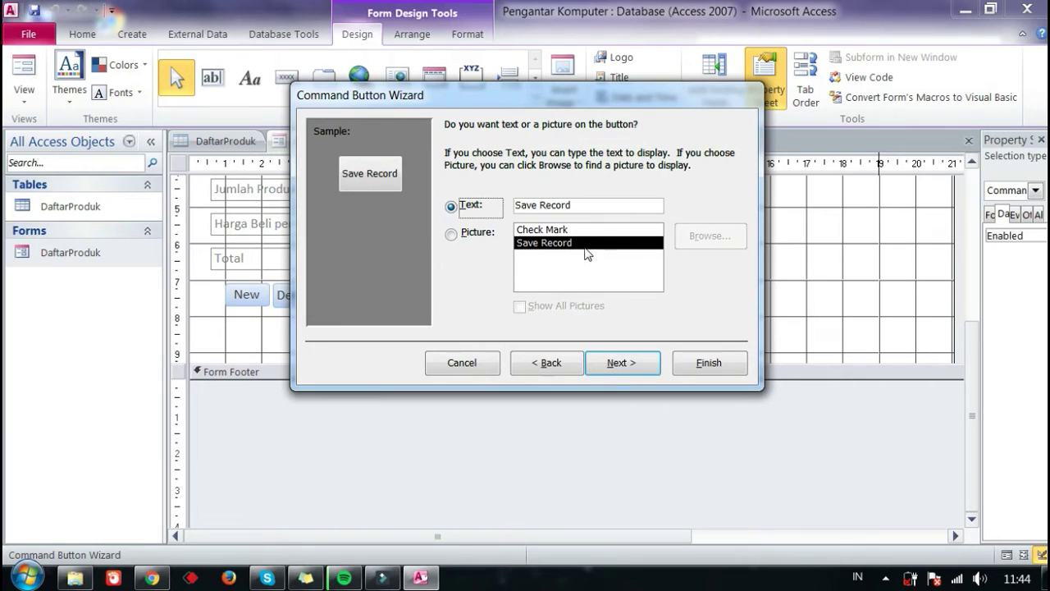
{"action": "left_click_drag", "start_coordinate": [595, 209], "coordinate": [511, 212]}
{"action": "key", "text": "End"}
{"action": "type", "text": "S"}
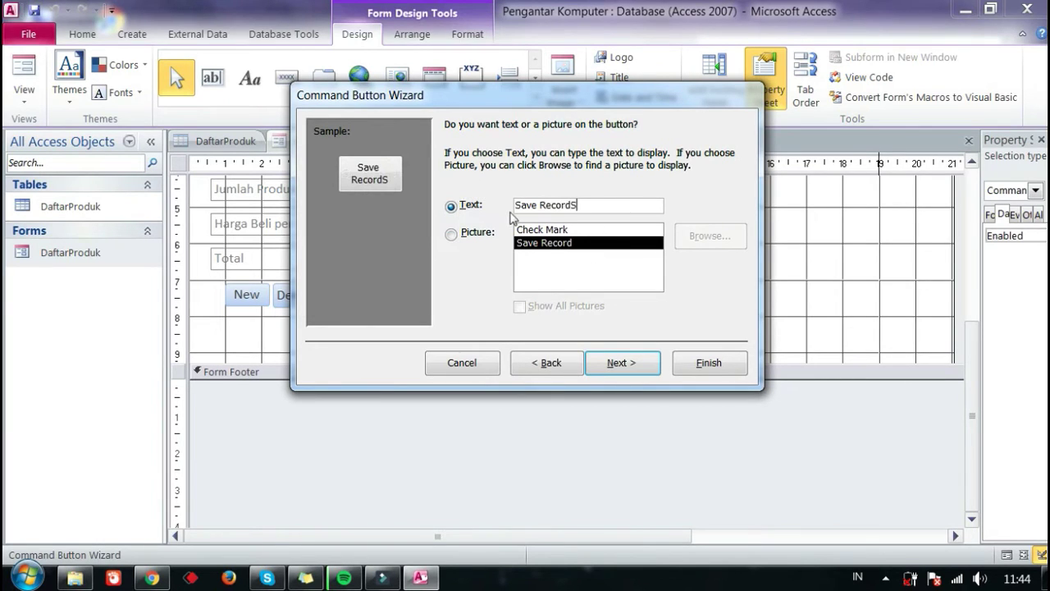
{"action": "type", "text": "impan"}
{"action": "key", "text": "BackSpace"}
{"action": "key", "text": "BackSpace"}
{"action": "key", "text": "BackSpace"}
{"action": "key", "text": "BackSpace"}
{"action": "key", "text": "BackSpace"}
{"action": "key", "text": "BackSpace"}
{"action": "key", "text": "BackSpace"}
{"action": "key", "text": "BackSpace"}
{"action": "key", "text": "BackSpace"}
{"action": "key", "text": "BackSpace"}
{"action": "key", "text": "BackSpace"}
{"action": "key", "text": "BackSpace"}
{"action": "key", "text": "BackSpace"}
{"action": "key", "text": "BackSpace"}
{"action": "key", "text": "BackSpace"}
{"action": "key", "text": "BackSpace"}
{"action": "key", "text": "BackSpace"}
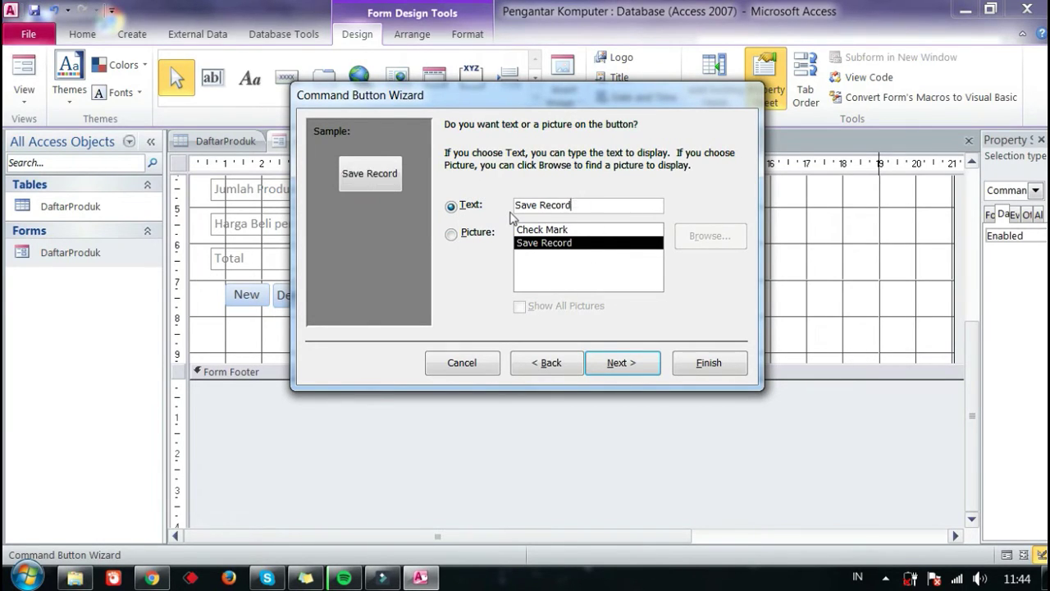
{"action": "type", "text": "Simpan"}
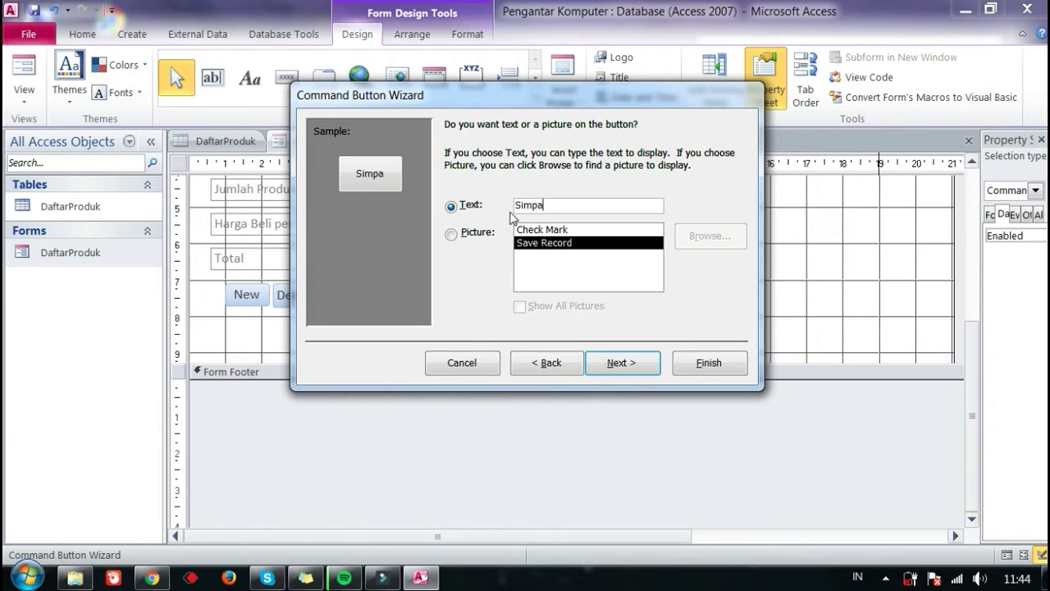
{"action": "left_click", "coordinate": [622, 364]}
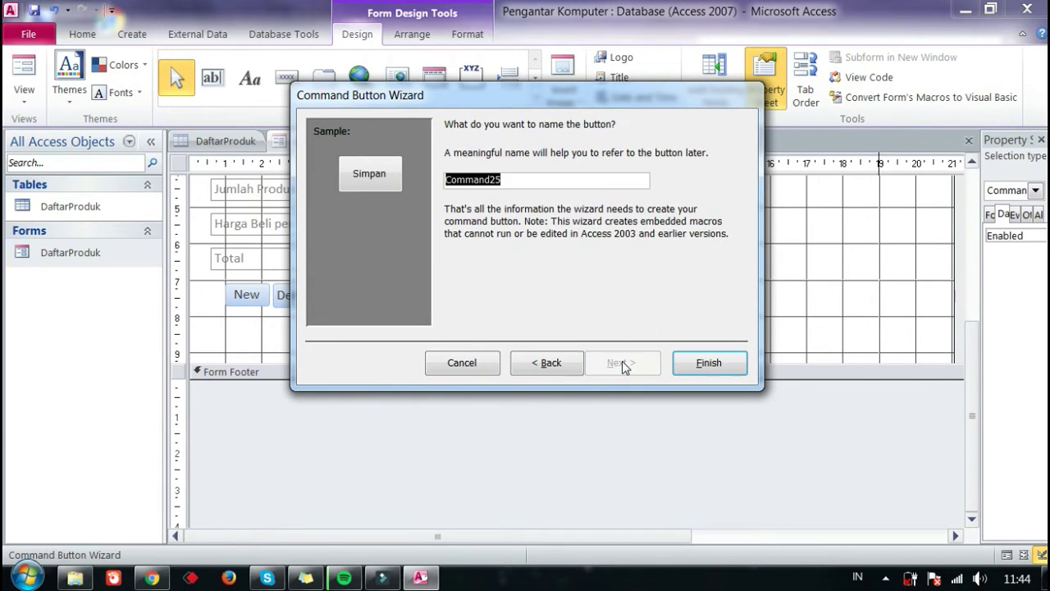
{"action": "left_click", "coordinate": [701, 363]}
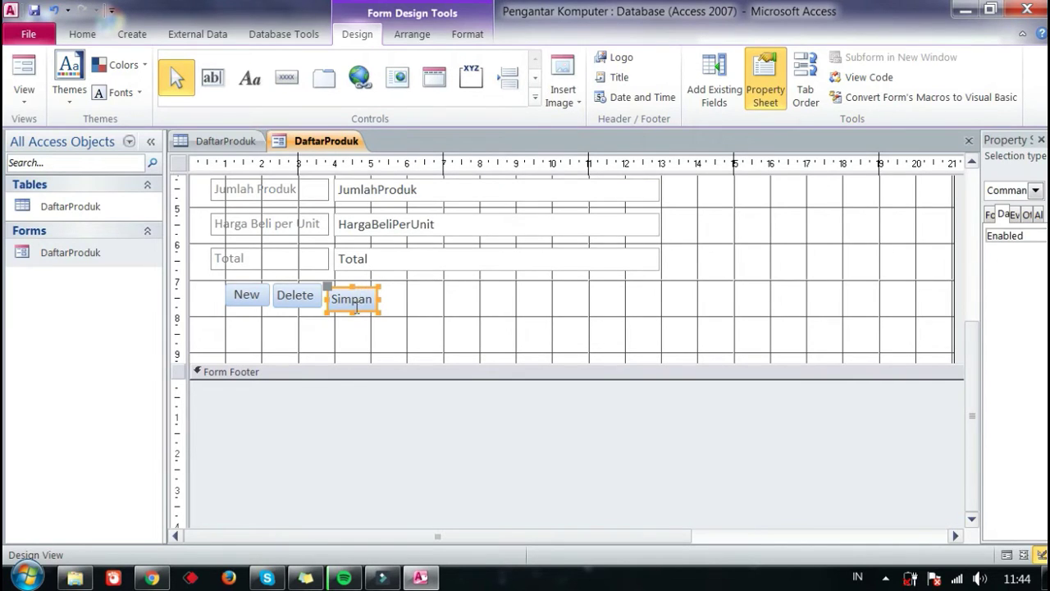
Align the Simpan button with the Delete button and enlarge it slightly.
{"action": "left_click_drag", "start_coordinate": [365, 287], "coordinate": [364, 283]}
{"action": "left_click", "coordinate": [400, 323]}
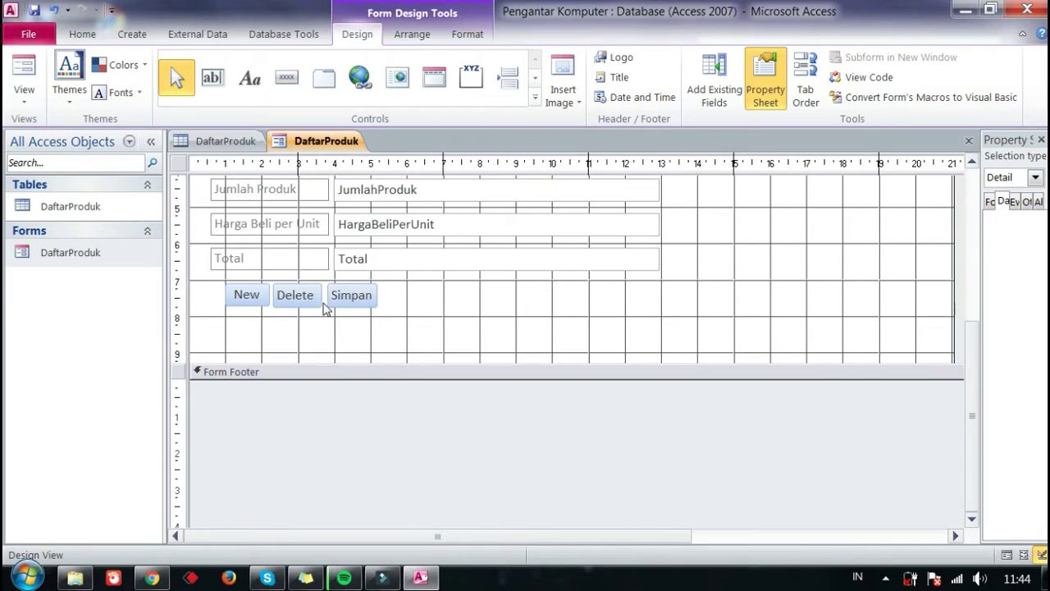
{"action": "left_click", "coordinate": [370, 304]}
{"action": "left_click_drag", "start_coordinate": [378, 307], "coordinate": [393, 312]}
Enlarge the New button to match the height of the Simpan button.
{"action": "left_click", "coordinate": [295, 300]}
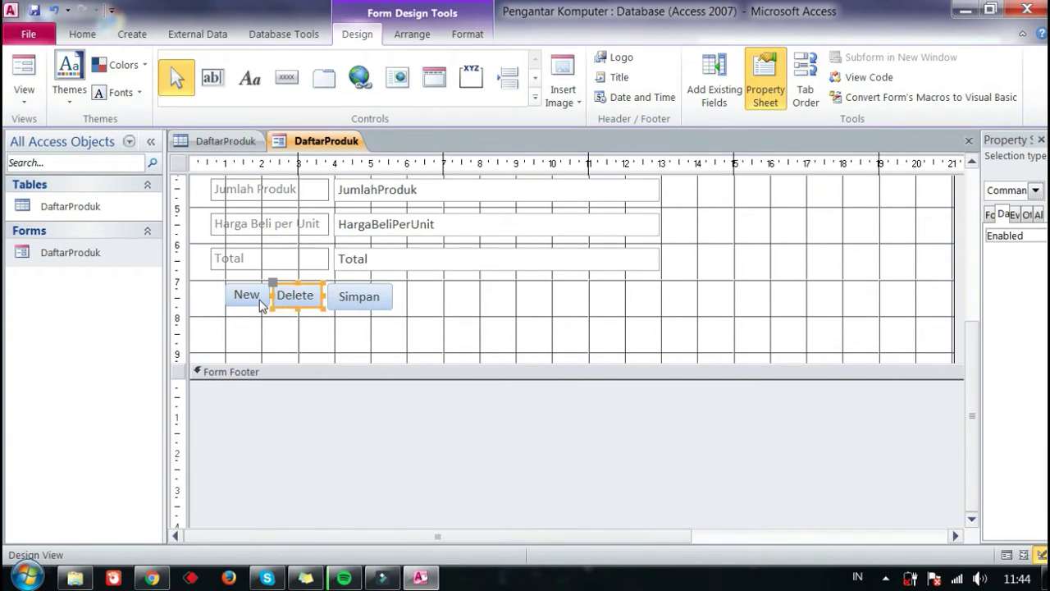
{"action": "left_click", "coordinate": [262, 305]}
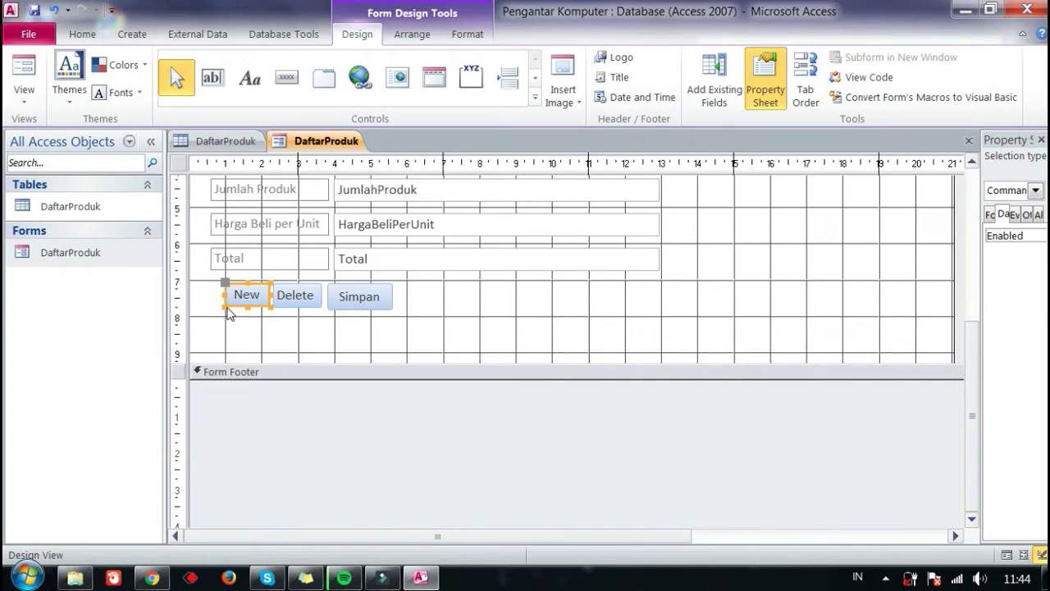
{"action": "left_click_drag", "start_coordinate": [227, 304], "coordinate": [219, 309]}
{"action": "left_click", "coordinate": [273, 332]}
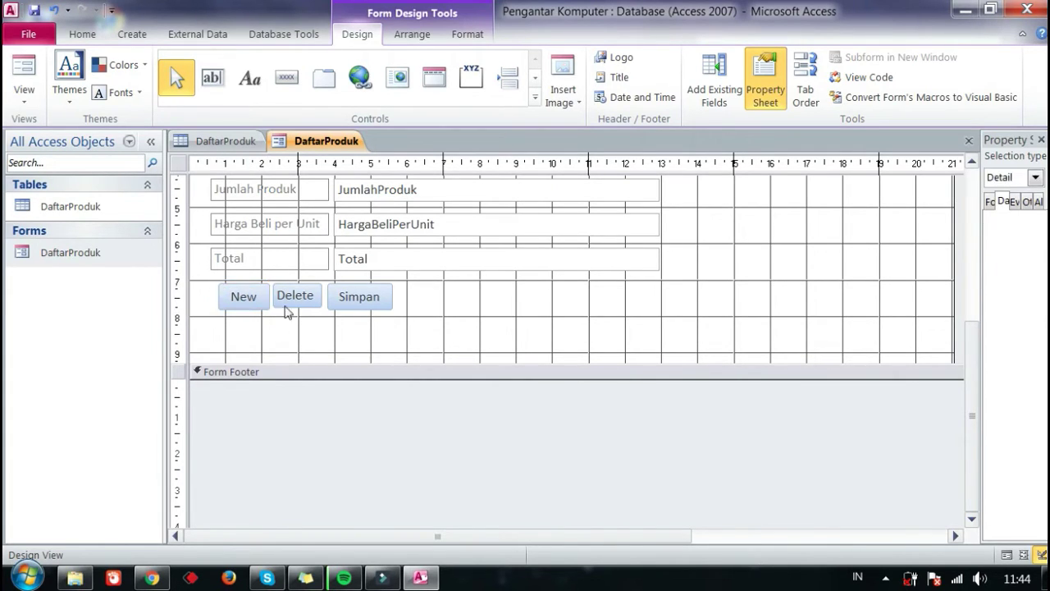
Match the Delete button's height to the others and space New, Delete and Simpan apart in one row.
{"action": "left_click", "coordinate": [294, 297]}
{"action": "left_click_drag", "start_coordinate": [322, 306], "coordinate": [456, 310]}
{"action": "left_click", "coordinate": [333, 329]}
{"action": "left_click", "coordinate": [368, 298]}
{"action": "left_click", "coordinate": [297, 301]}
{"action": "left_click_drag", "start_coordinate": [303, 313], "coordinate": [343, 309]}
{"action": "left_click", "coordinate": [387, 334]}
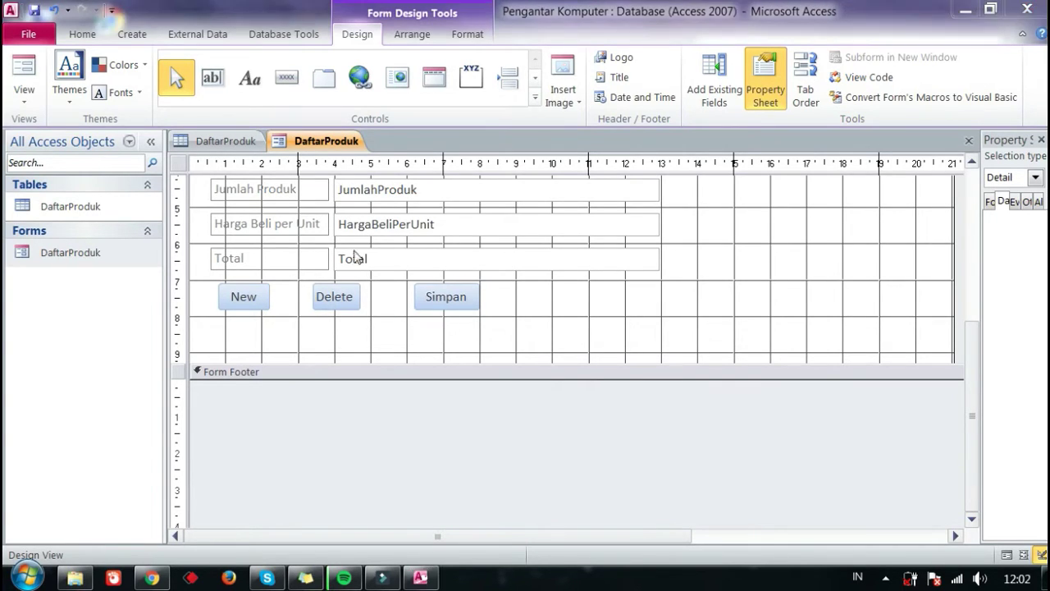
Save the DaftarProduk form and switch it to Form View.
{"action": "right_click", "coordinate": [320, 145]}
{"action": "left_click", "coordinate": [333, 150]}
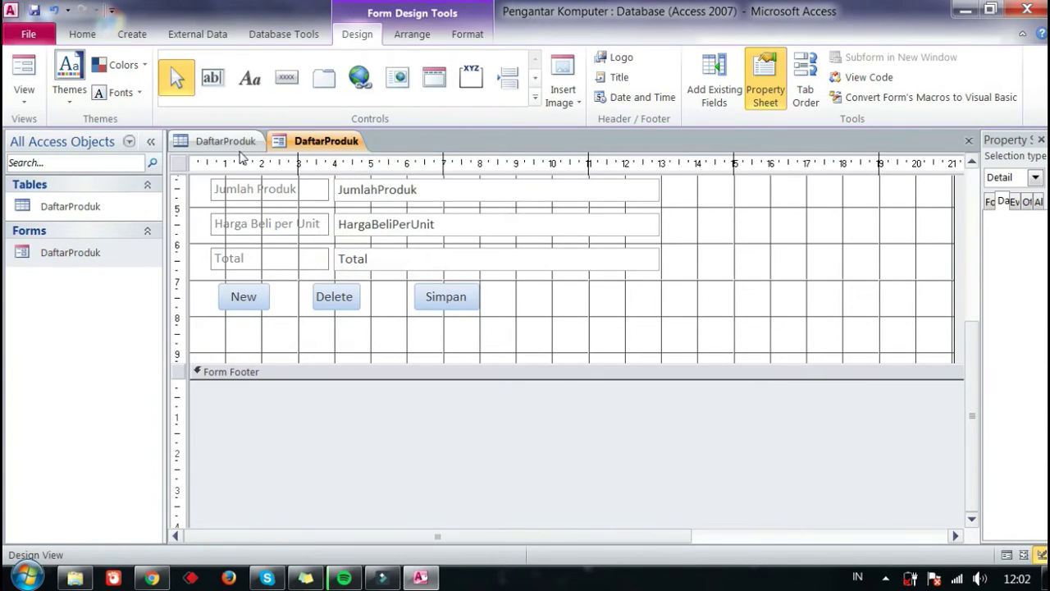
{"action": "left_click", "coordinate": [33, 95]}
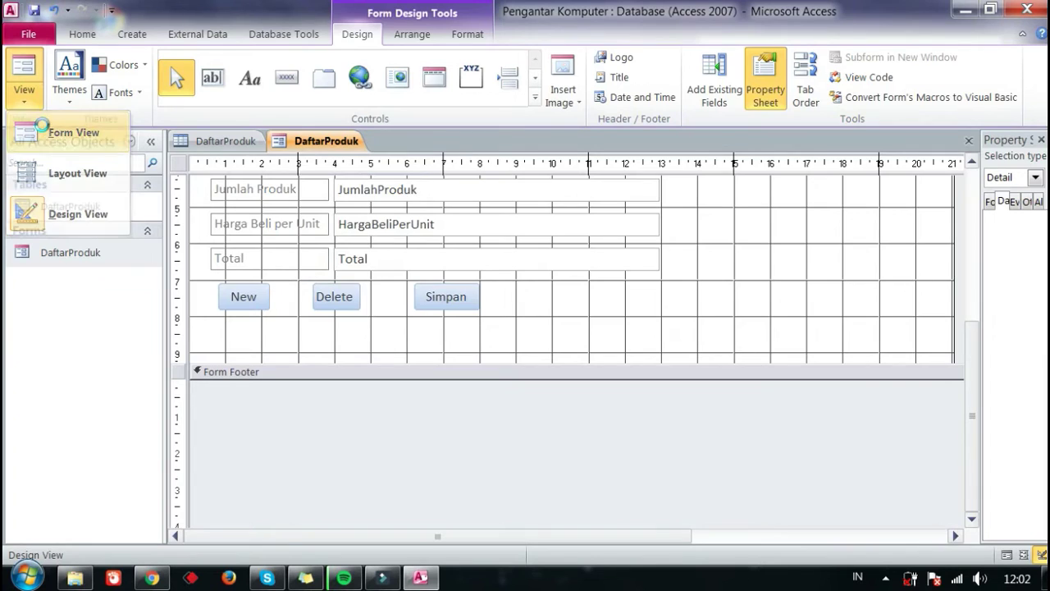
{"action": "left_click", "coordinate": [42, 127]}
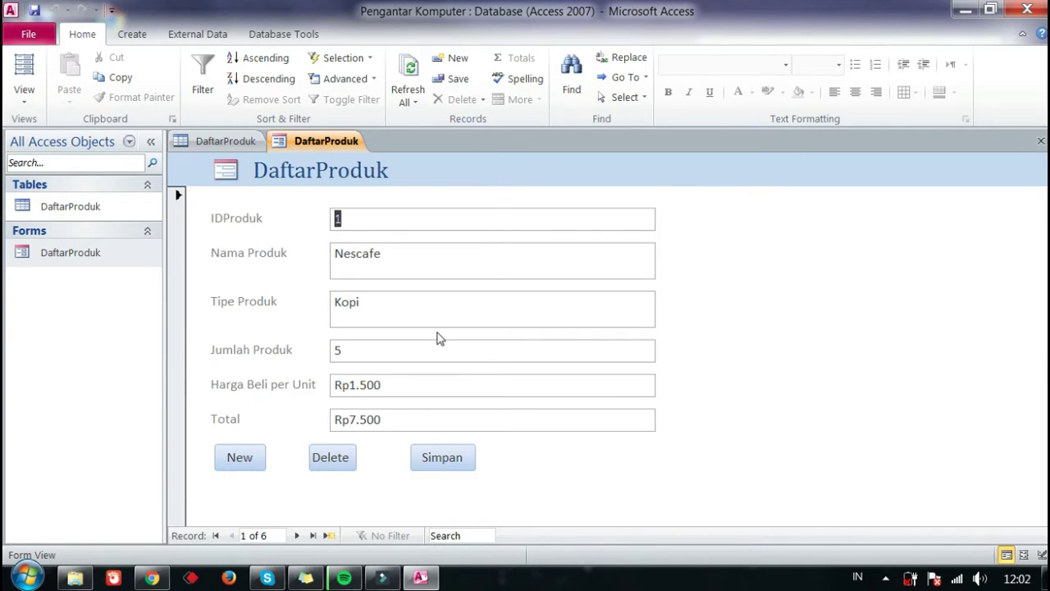
Test the New and Simpan buttons by adding and saving a record: Torabika, Kopi, quantity 8, unit price 2.500, total 20000.
{"action": "left_click", "coordinate": [262, 464]}
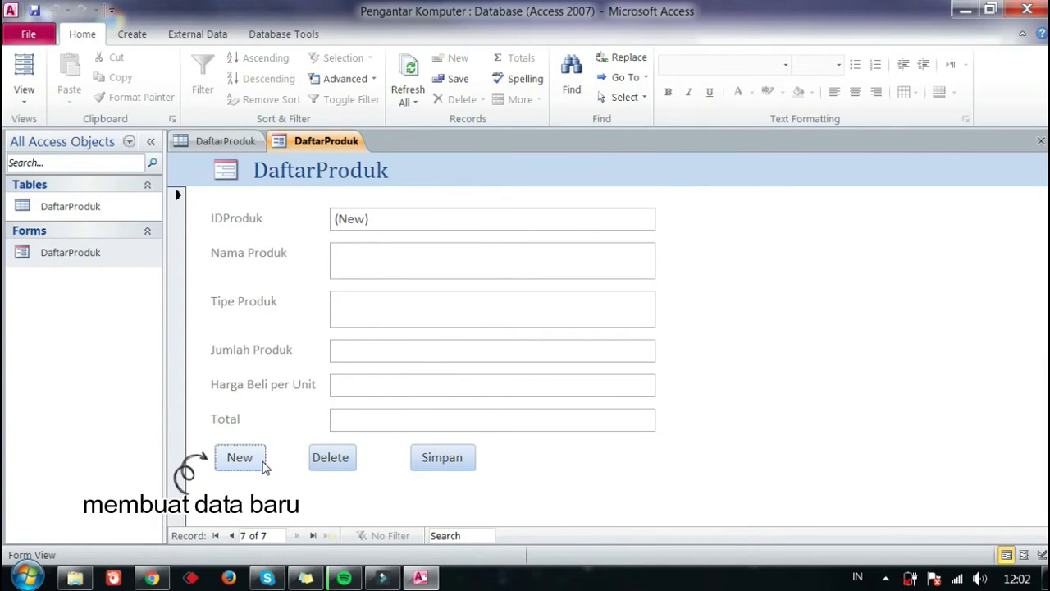
{"action": "left_click", "coordinate": [418, 256]}
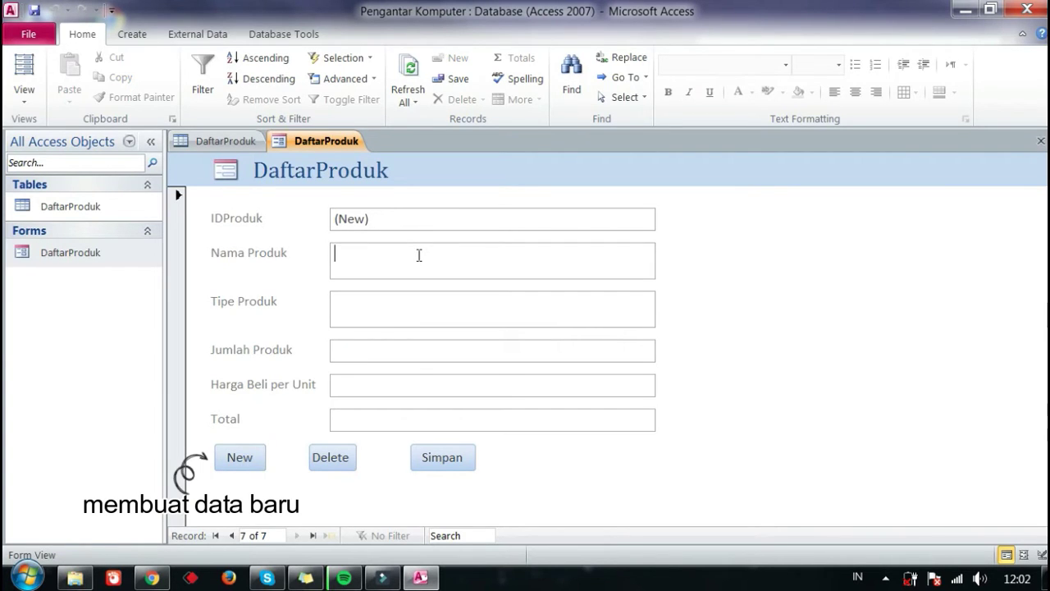
{"action": "type", "text": "To"}
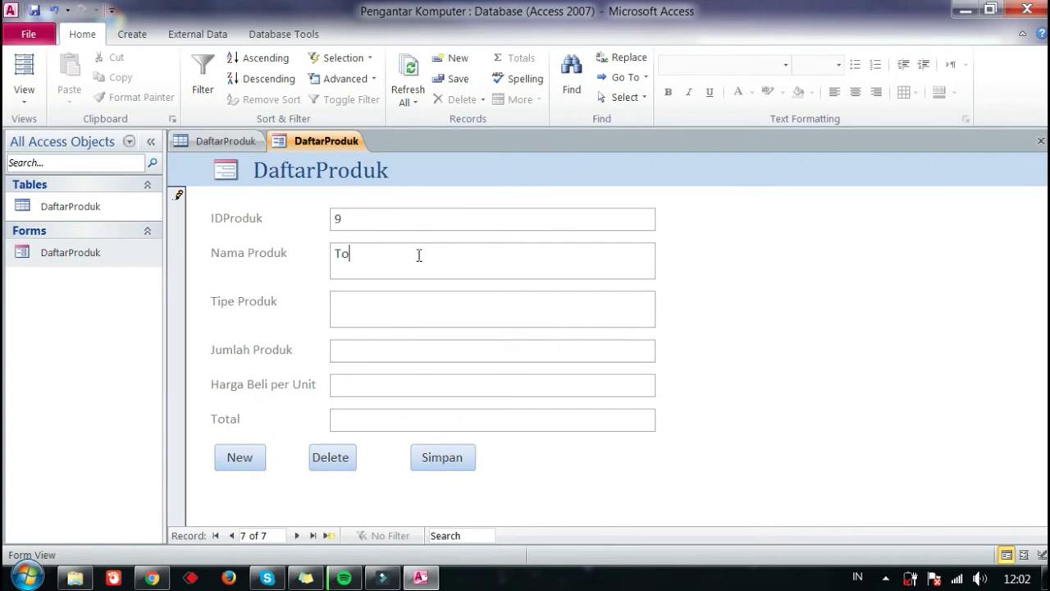
{"action": "type", "text": "rabika"}
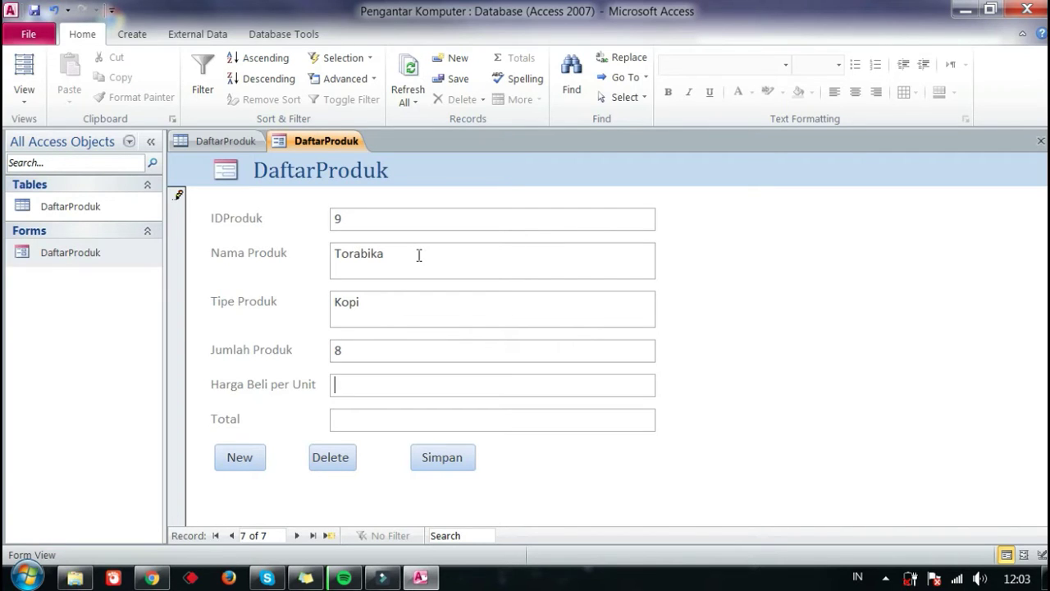
{"action": "type", "text": "2.500"}
{"action": "key", "text": "Tab"}
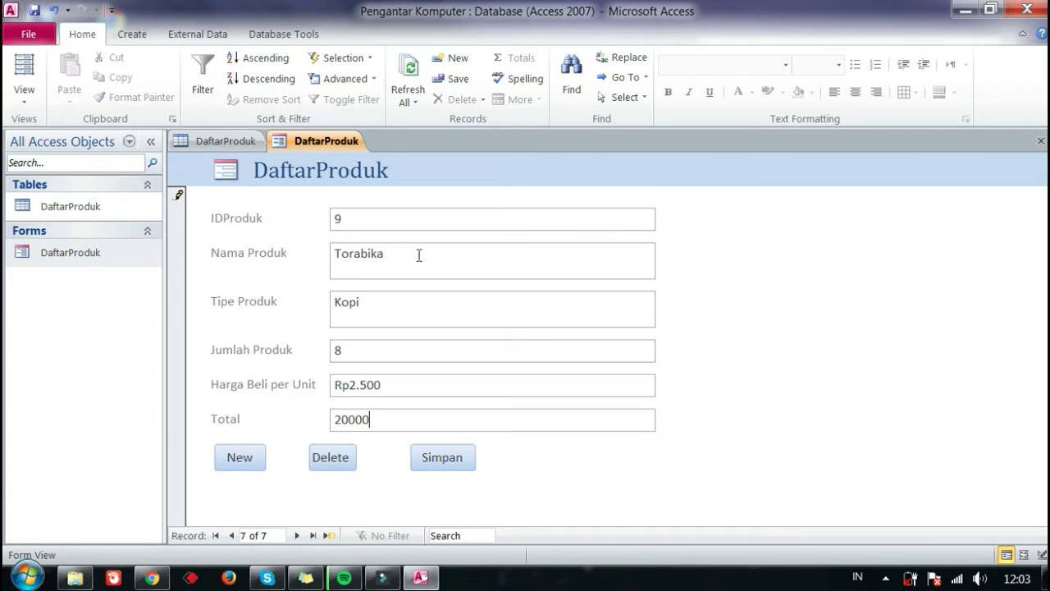
{"action": "key", "text": "Tab"}
{"action": "left_click", "coordinate": [440, 460]}
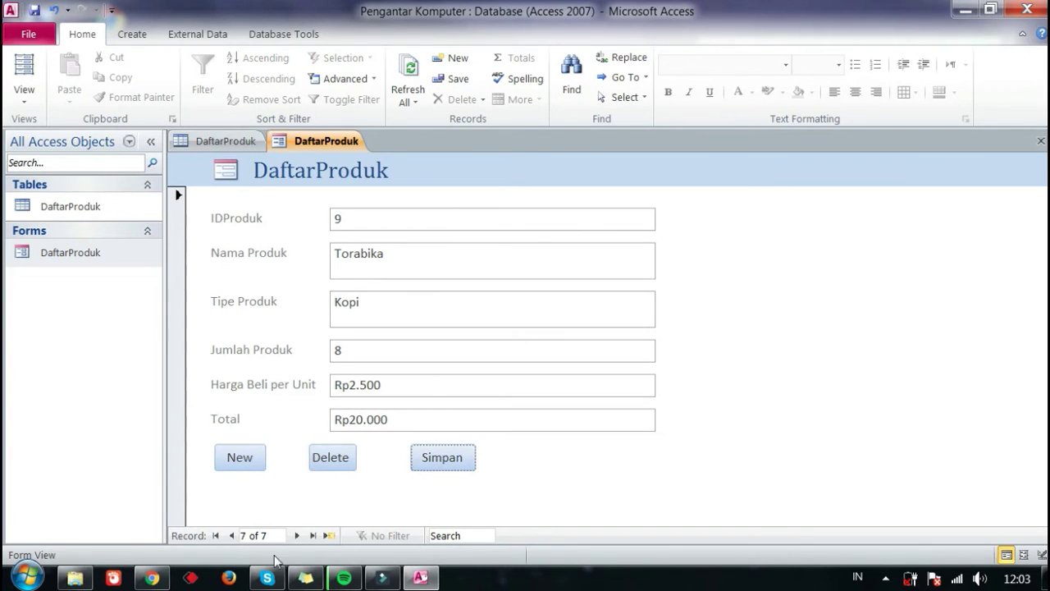
Browse the neighbouring records, return to the Torabika record and delete it with the form's Delete button, confirming the deletion.
{"action": "left_click", "coordinate": [231, 535]}
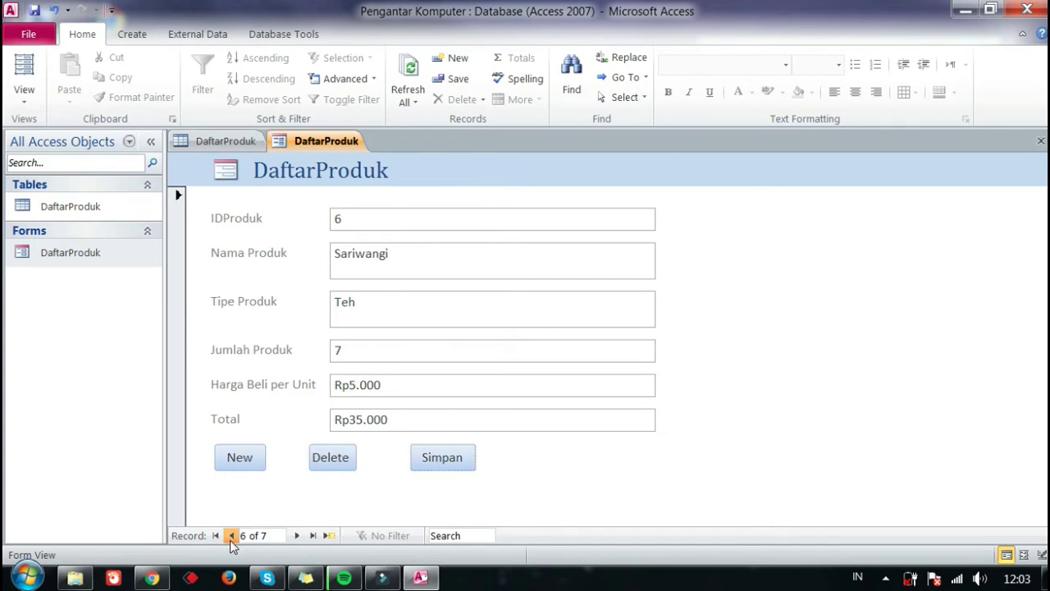
{"action": "left_click", "coordinate": [231, 536]}
{"action": "left_click", "coordinate": [297, 535]}
{"action": "left_click", "coordinate": [297, 535]}
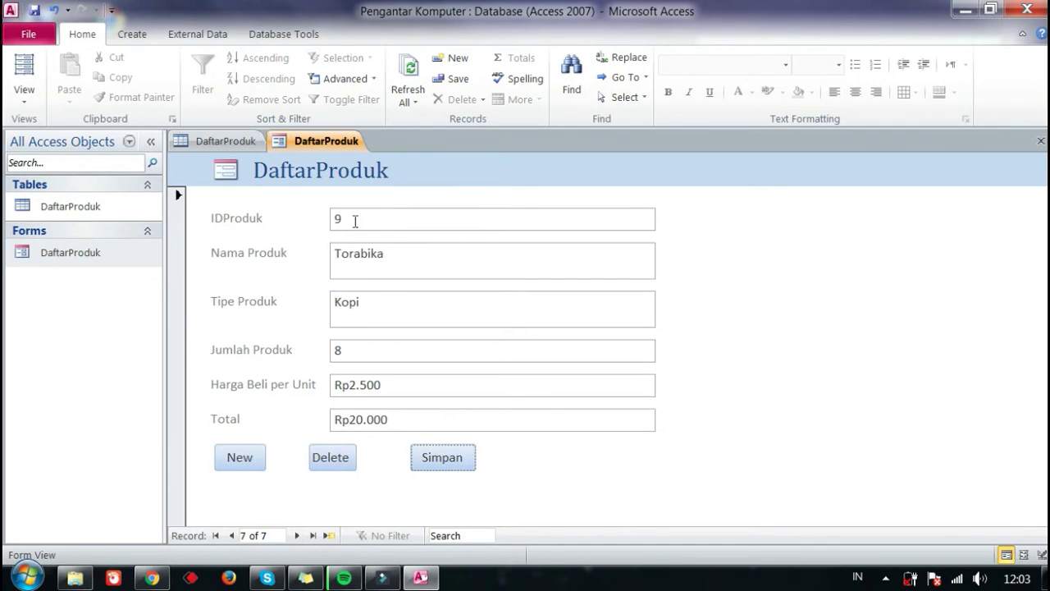
{"action": "left_click", "coordinate": [333, 467]}
{"action": "left_click", "coordinate": [492, 346]}
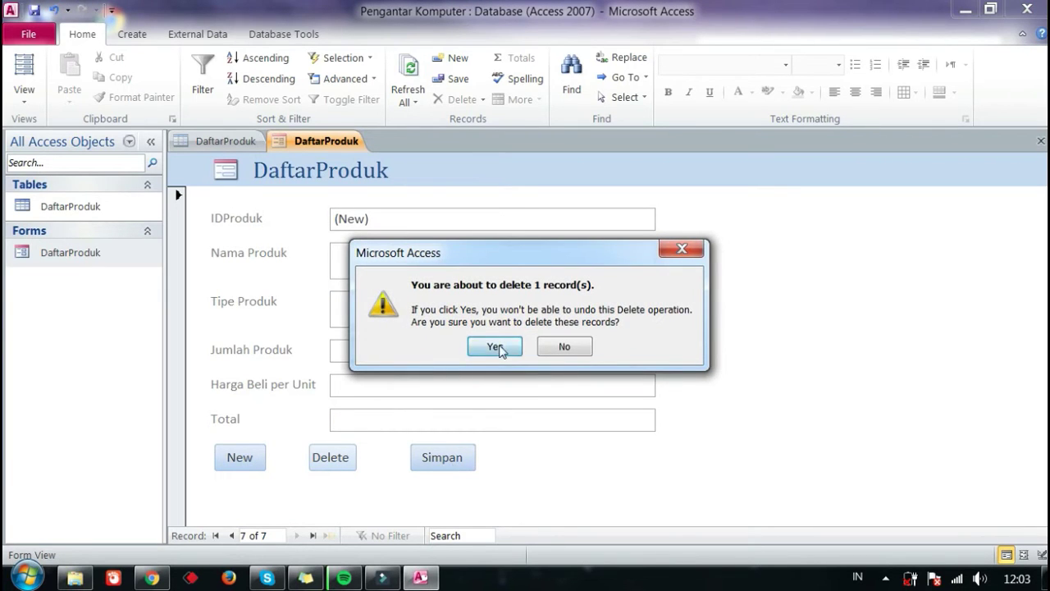
{"action": "left_click", "coordinate": [451, 460]}
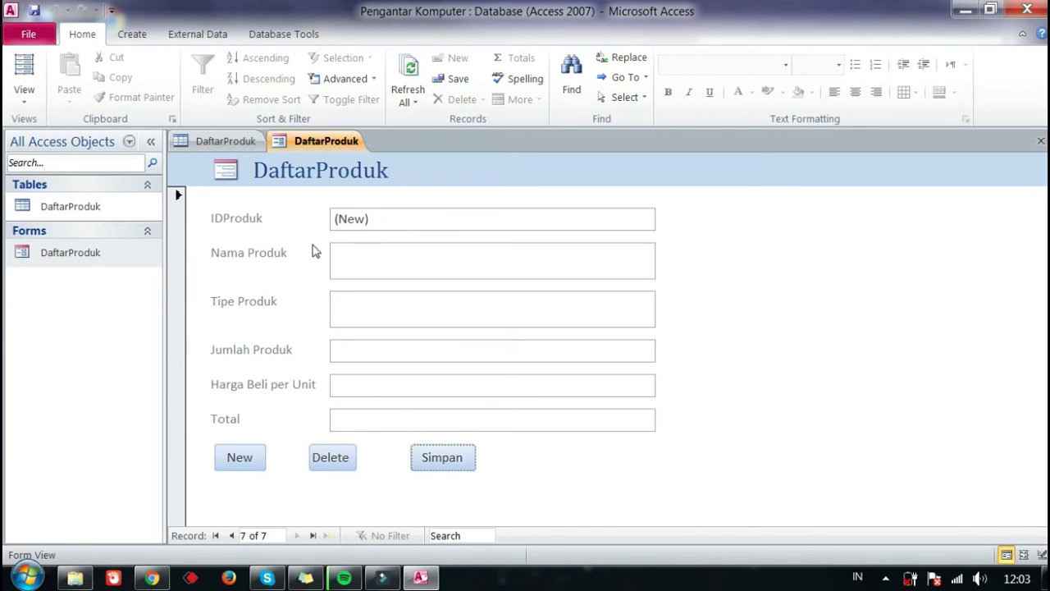
Save the DaftarProduk form and show the records of the DaftarProduk table.
{"action": "right_click", "coordinate": [307, 141]}
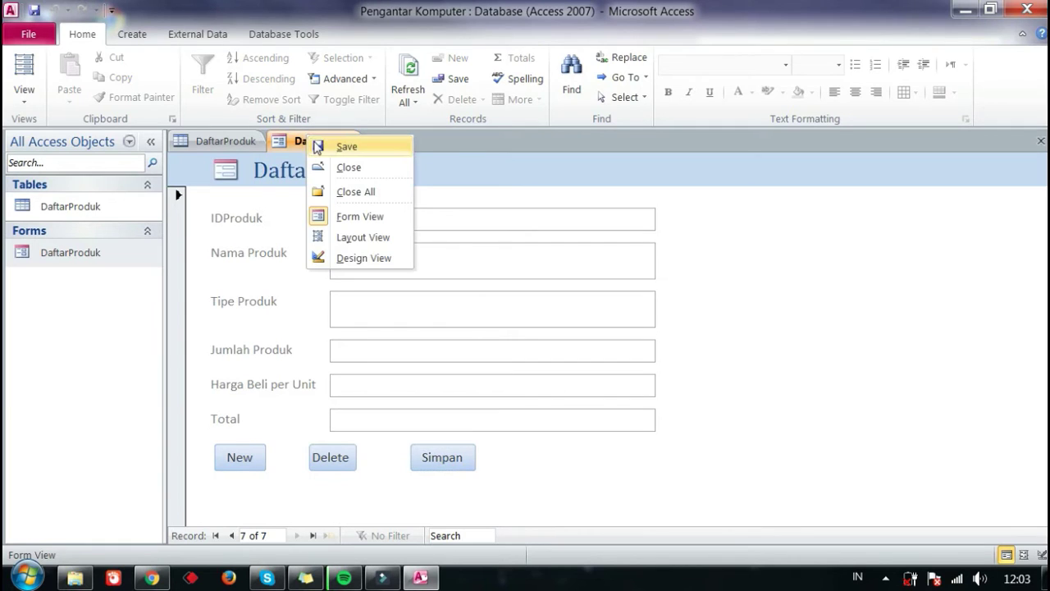
{"action": "left_click", "coordinate": [317, 148]}
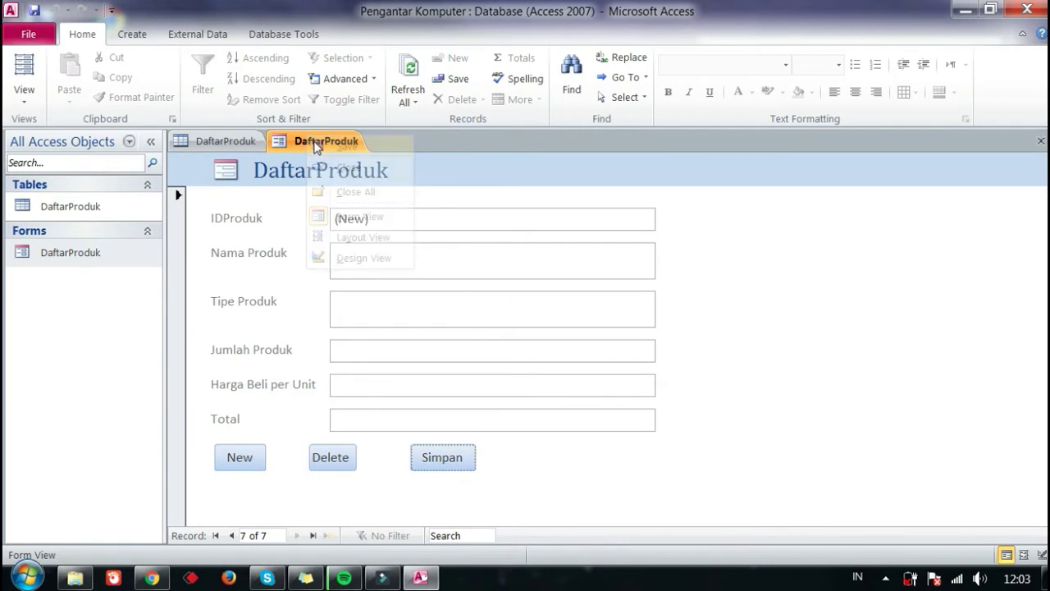
{"action": "left_click", "coordinate": [234, 142]}
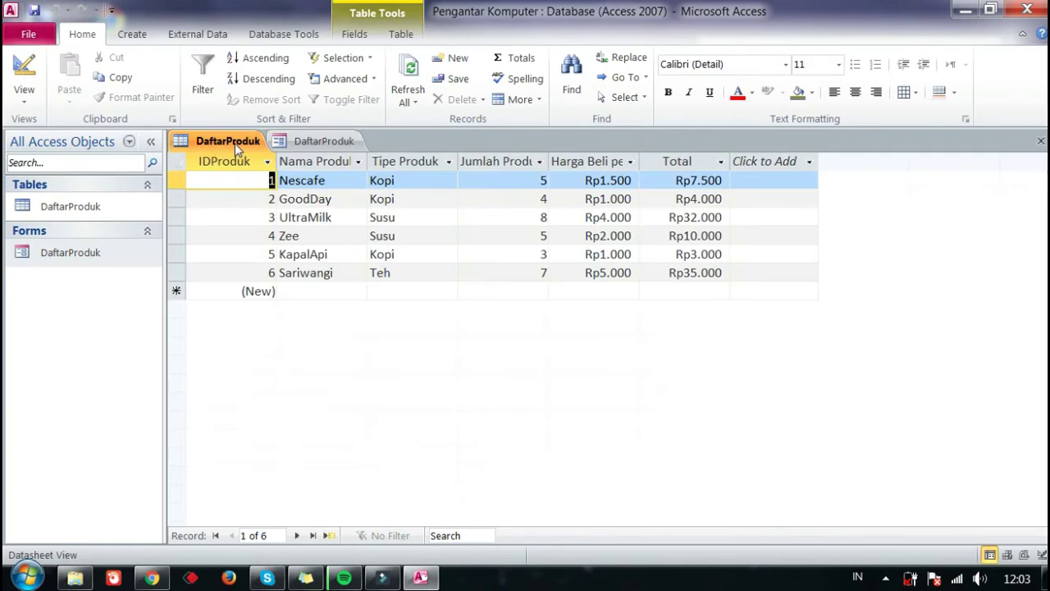
Create a detail query from the DaftarProduk table with the Simple Query Wizard, including all available fields.
{"action": "left_click", "coordinate": [114, 251]}
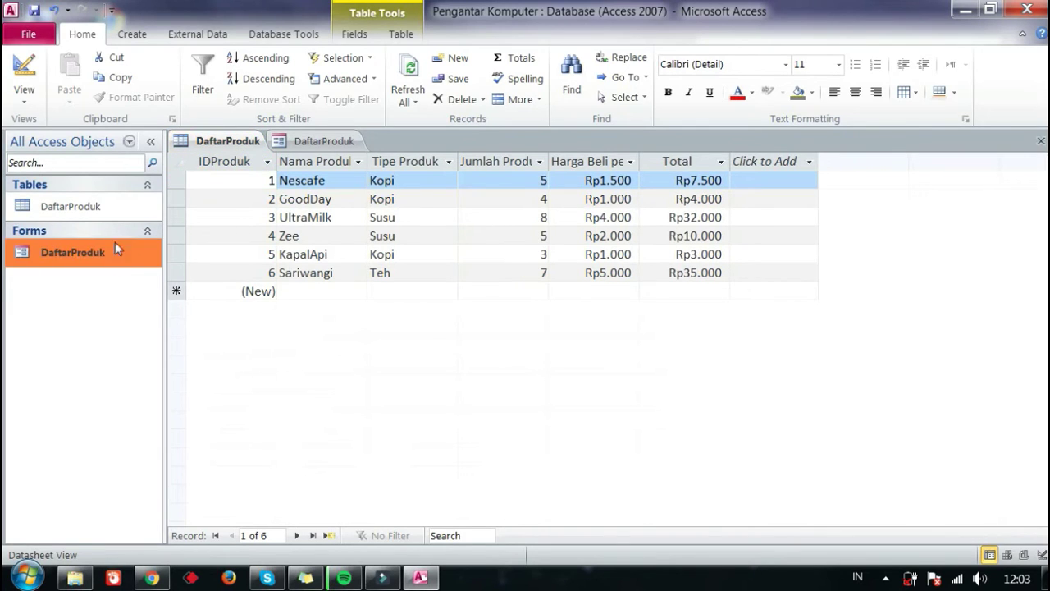
{"action": "left_click", "coordinate": [141, 39]}
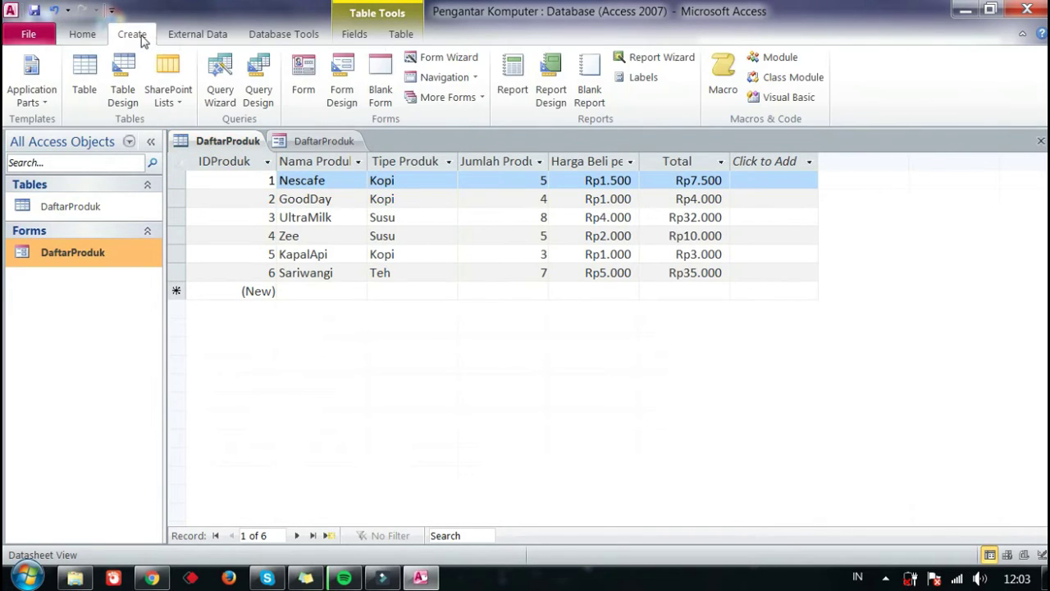
{"action": "left_click", "coordinate": [235, 108]}
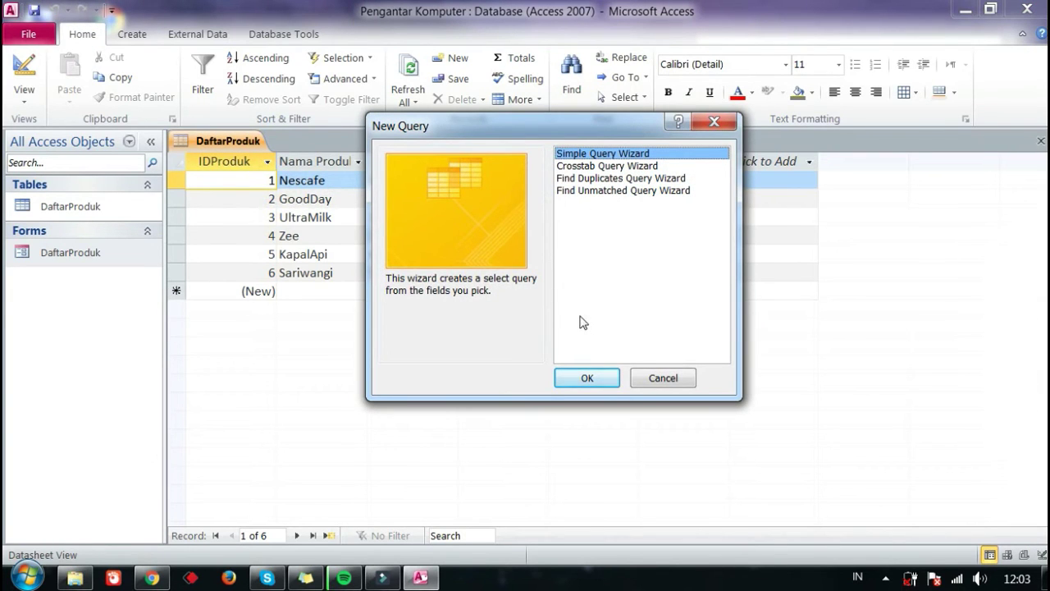
{"action": "left_click", "coordinate": [586, 376]}
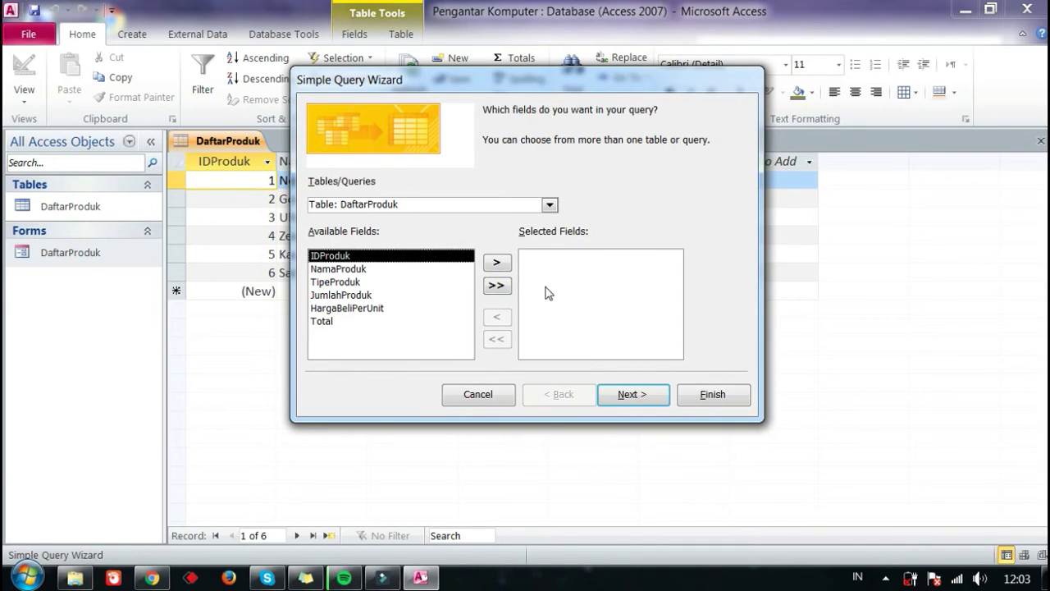
{"action": "left_click", "coordinate": [497, 286]}
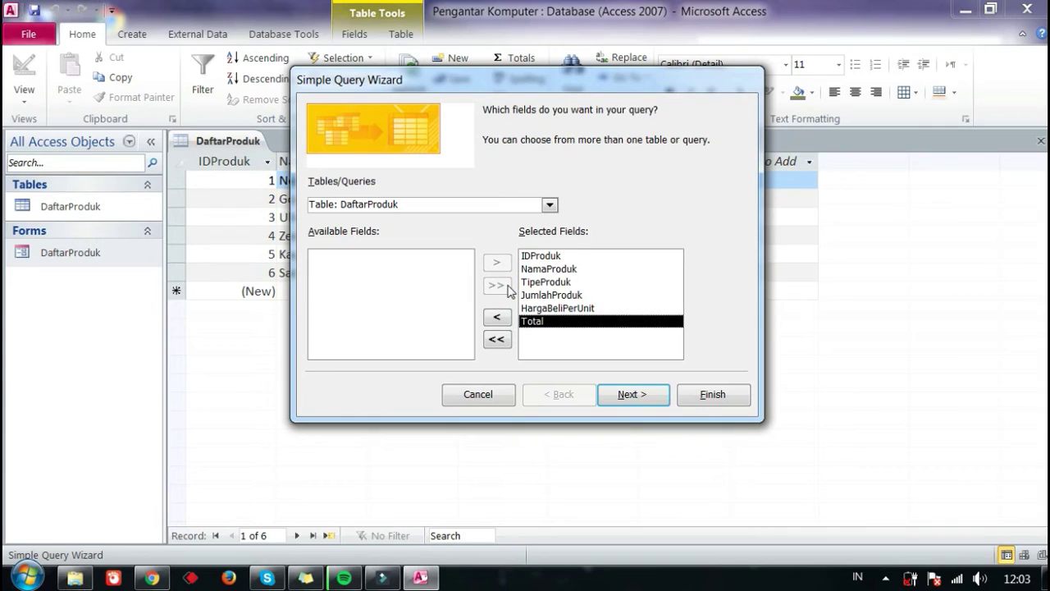
{"action": "left_click", "coordinate": [629, 394]}
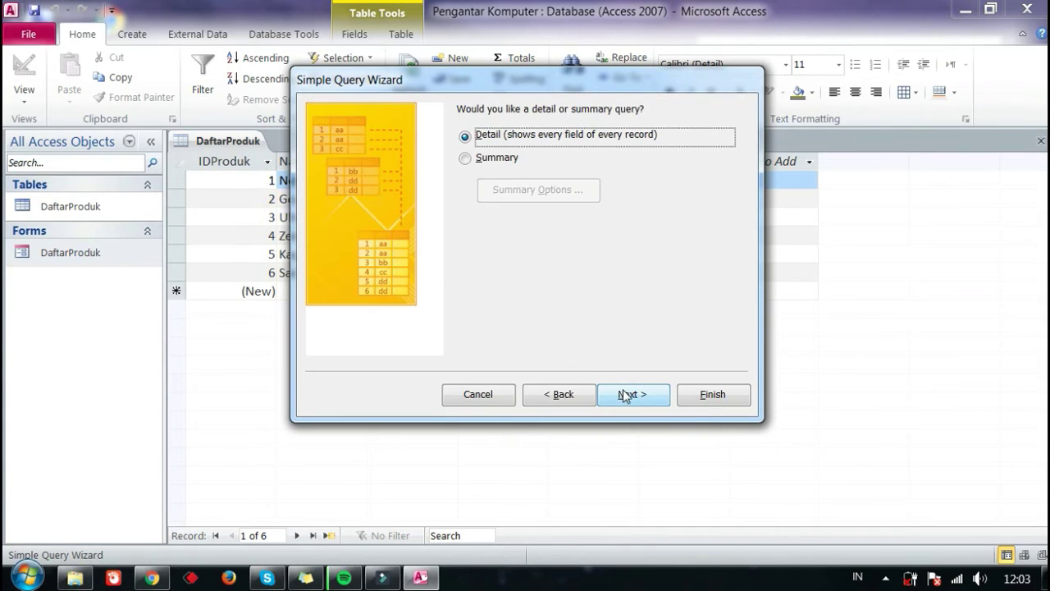
{"action": "left_click", "coordinate": [714, 394]}
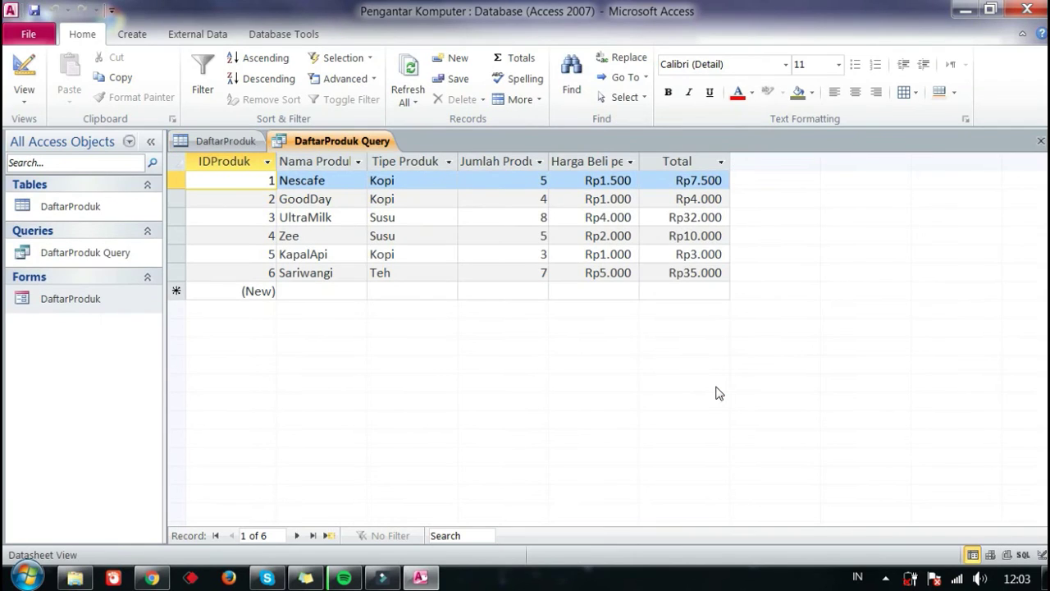
Filter the query's Tipe Produk column to show only Kopi products.
{"action": "left_click", "coordinate": [350, 179]}
{"action": "left_click", "coordinate": [401, 164]}
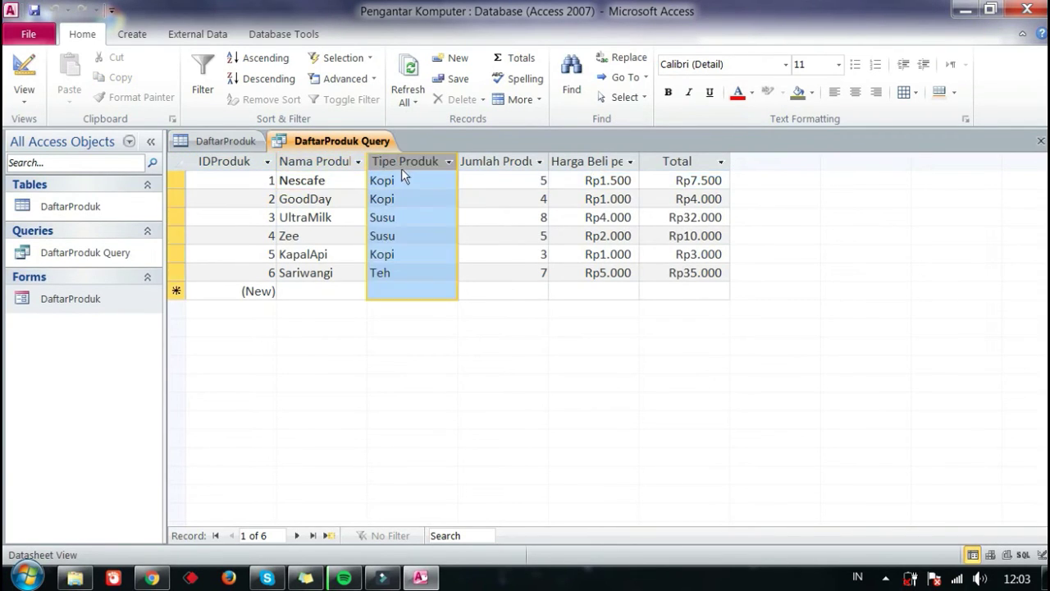
{"action": "left_click", "coordinate": [466, 181]}
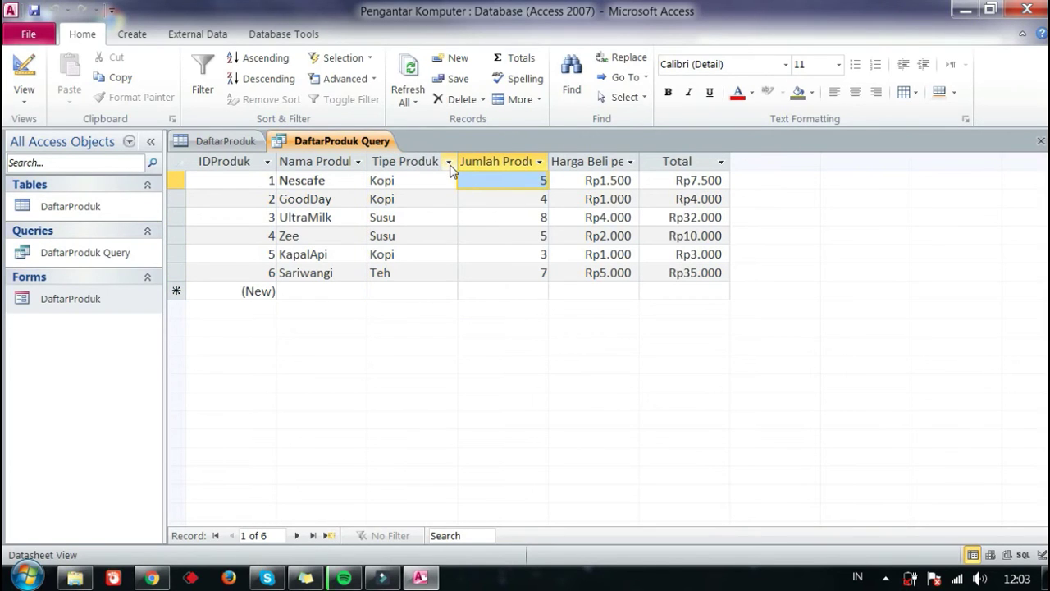
{"action": "left_click", "coordinate": [450, 162]}
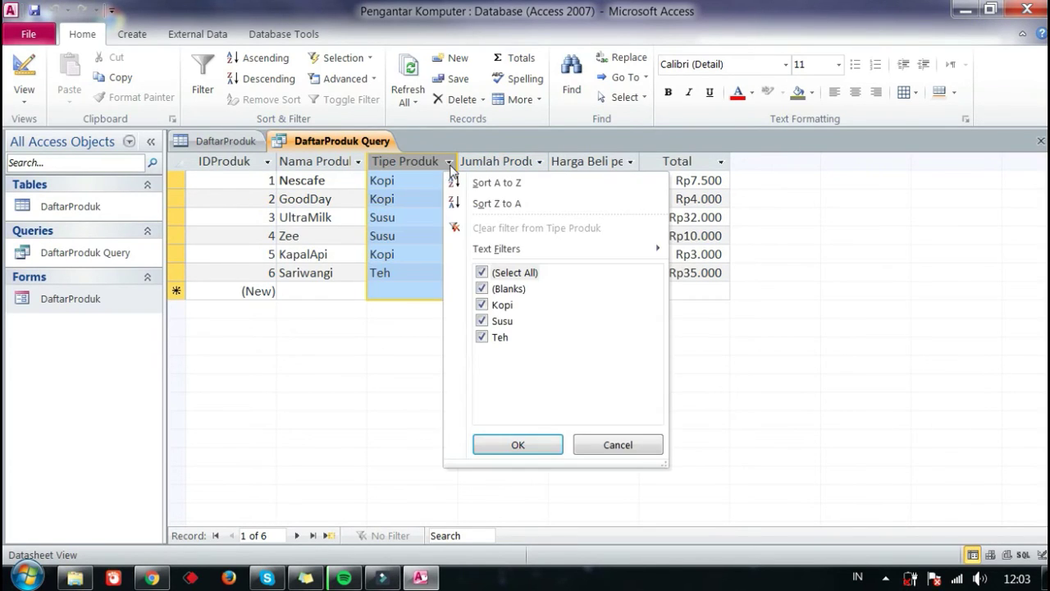
{"action": "left_click", "coordinate": [490, 277]}
{"action": "left_click", "coordinate": [484, 304]}
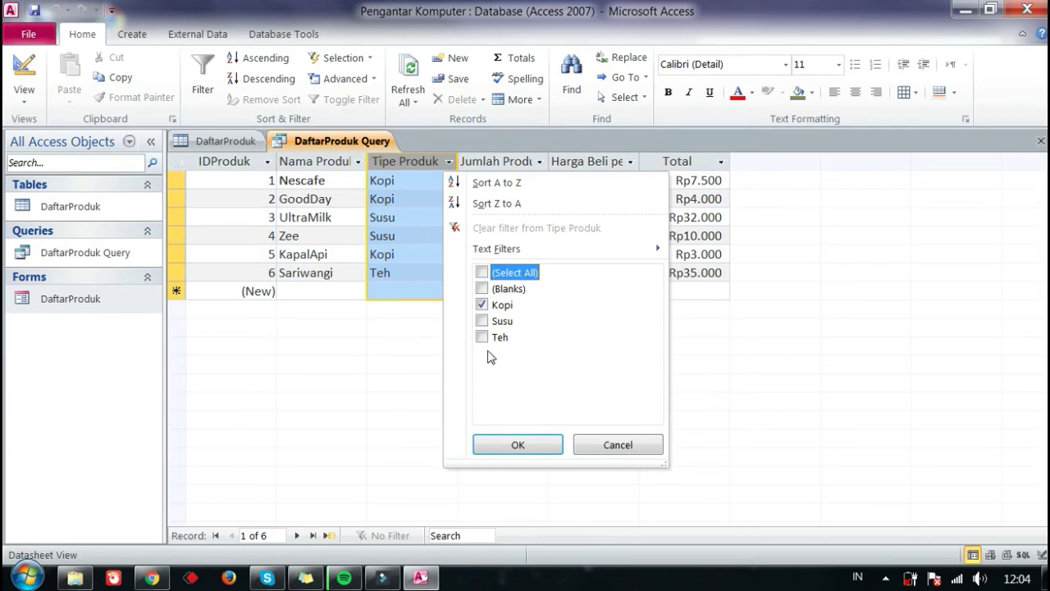
{"action": "left_click", "coordinate": [497, 444]}
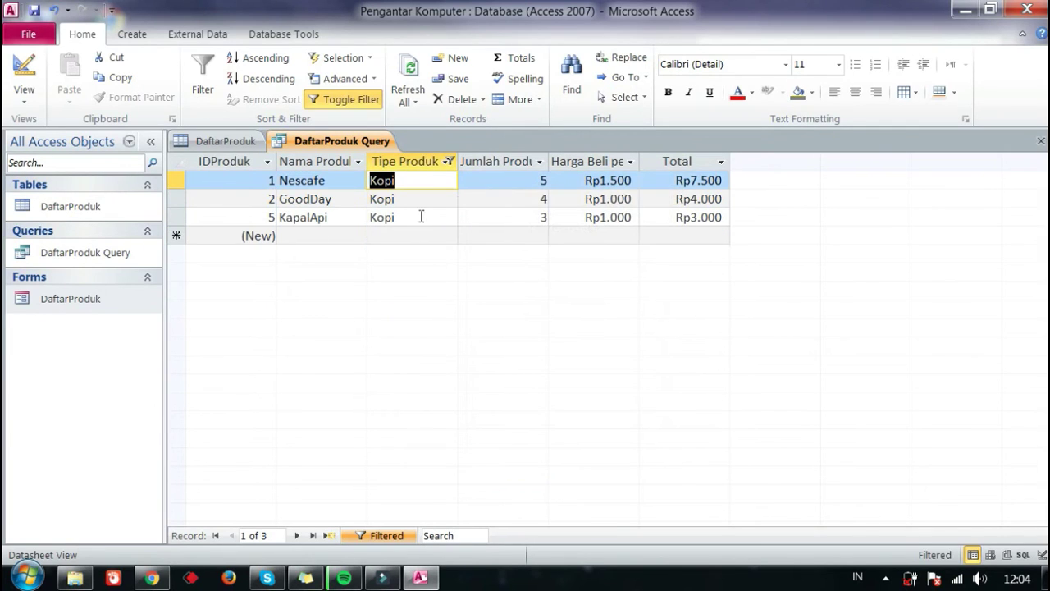
Reset the Tipe Produk filter to include all product types again.
{"action": "left_click", "coordinate": [448, 162]}
{"action": "left_click", "coordinate": [501, 272]}
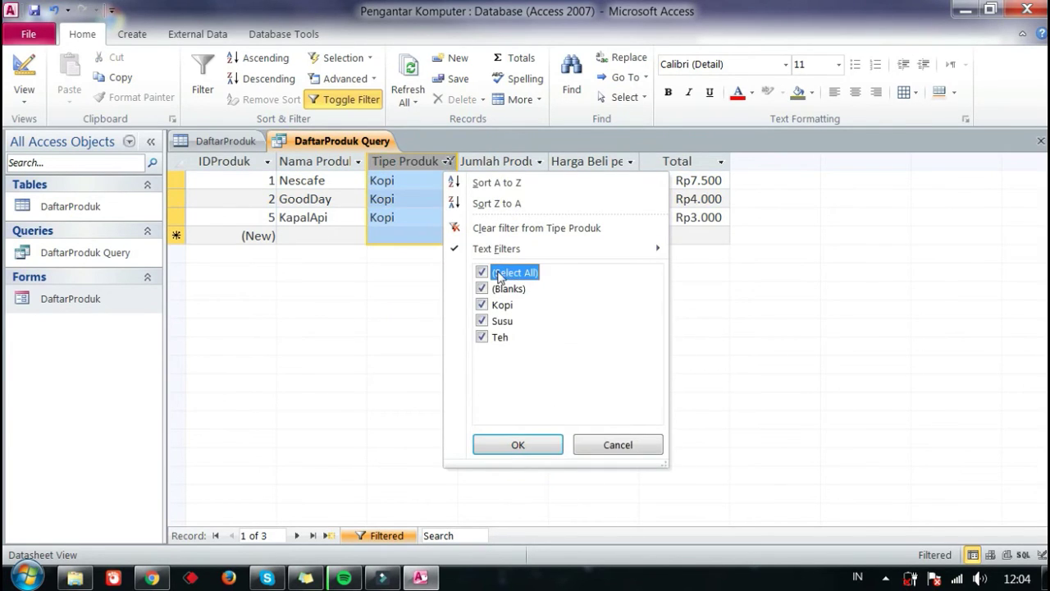
{"action": "left_click", "coordinate": [518, 445]}
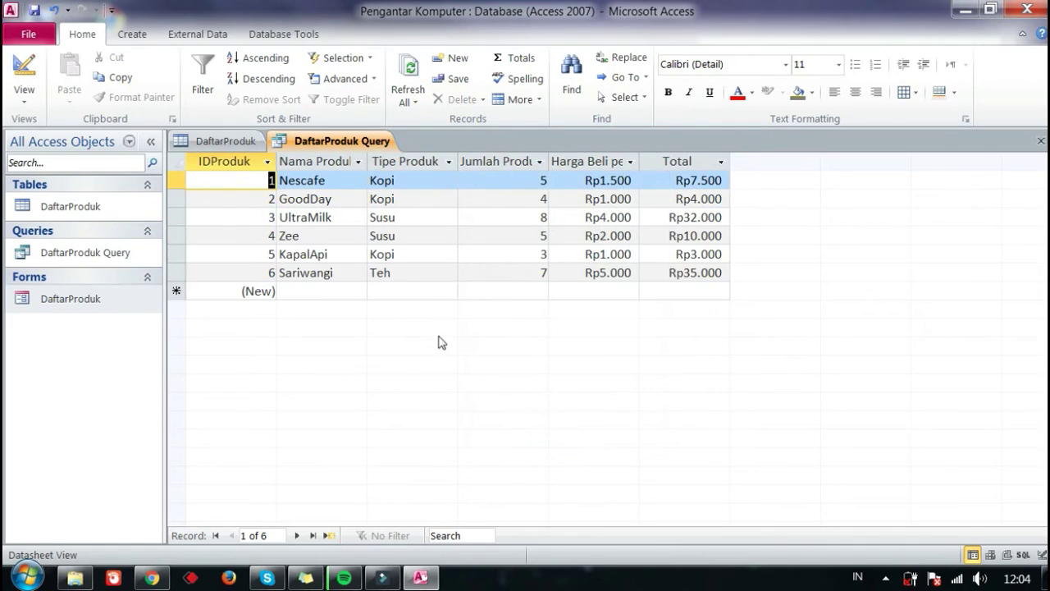
Save the DaftarProduk Query.
{"action": "left_click", "coordinate": [402, 272]}
{"action": "right_click", "coordinate": [325, 139]}
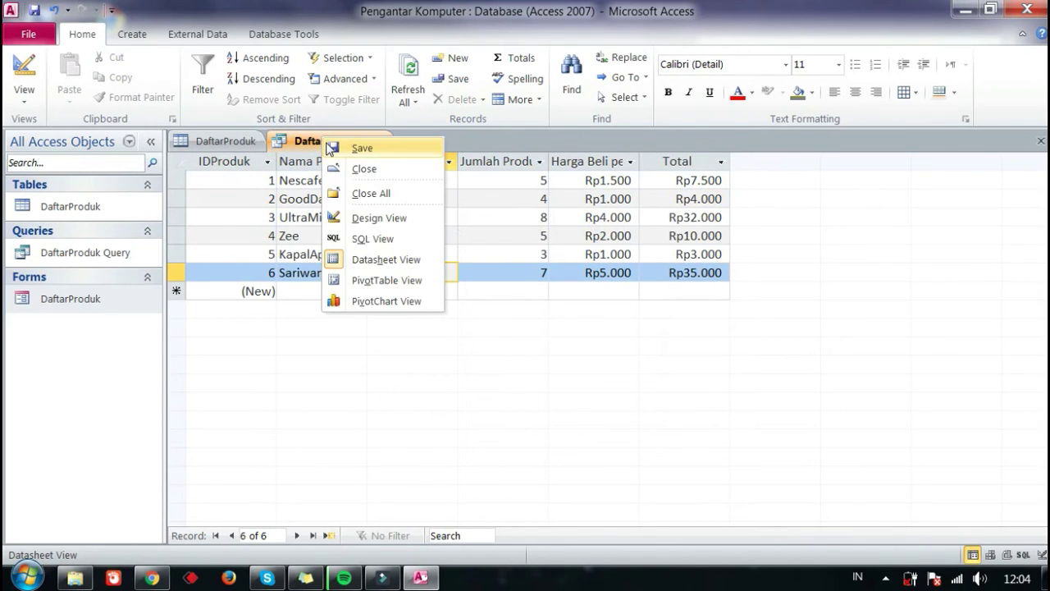
{"action": "left_click", "coordinate": [329, 146]}
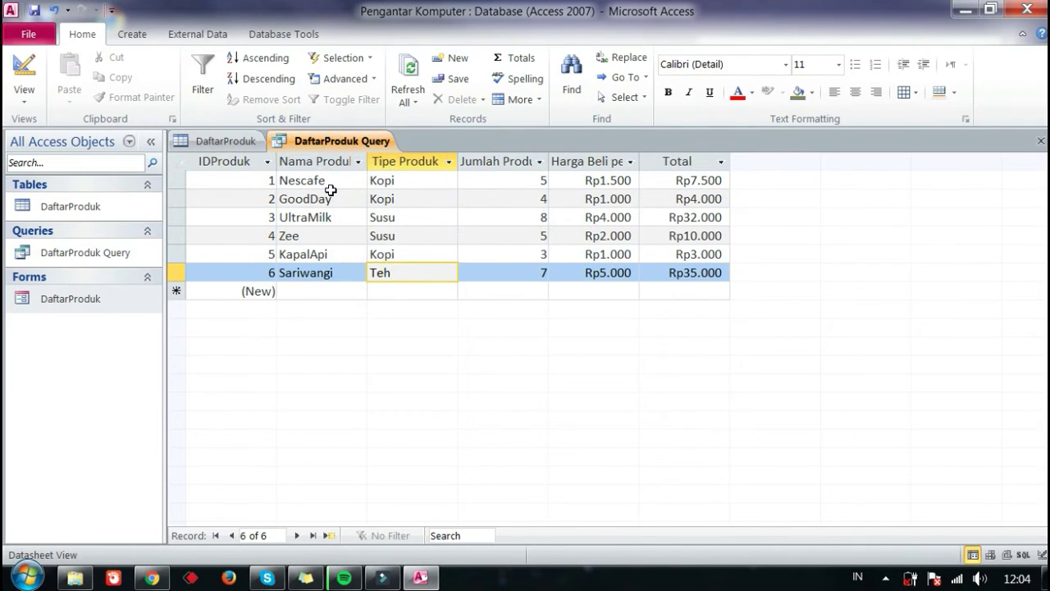
Create a basic report from the DaftarProduk form's data.
{"action": "left_click", "coordinate": [330, 197]}
{"action": "left_click", "coordinate": [120, 302]}
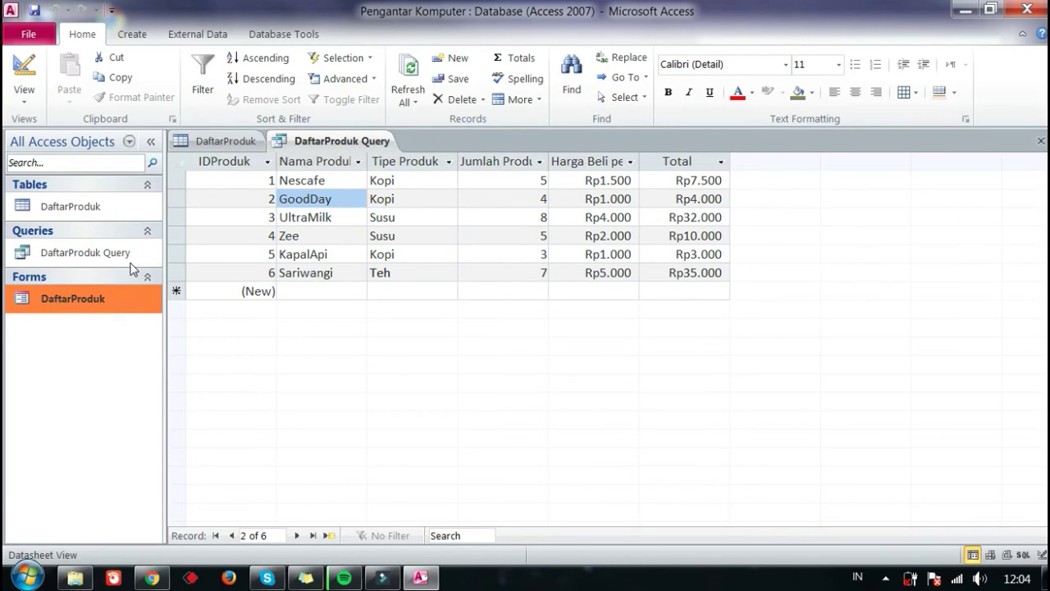
{"action": "left_click", "coordinate": [146, 41]}
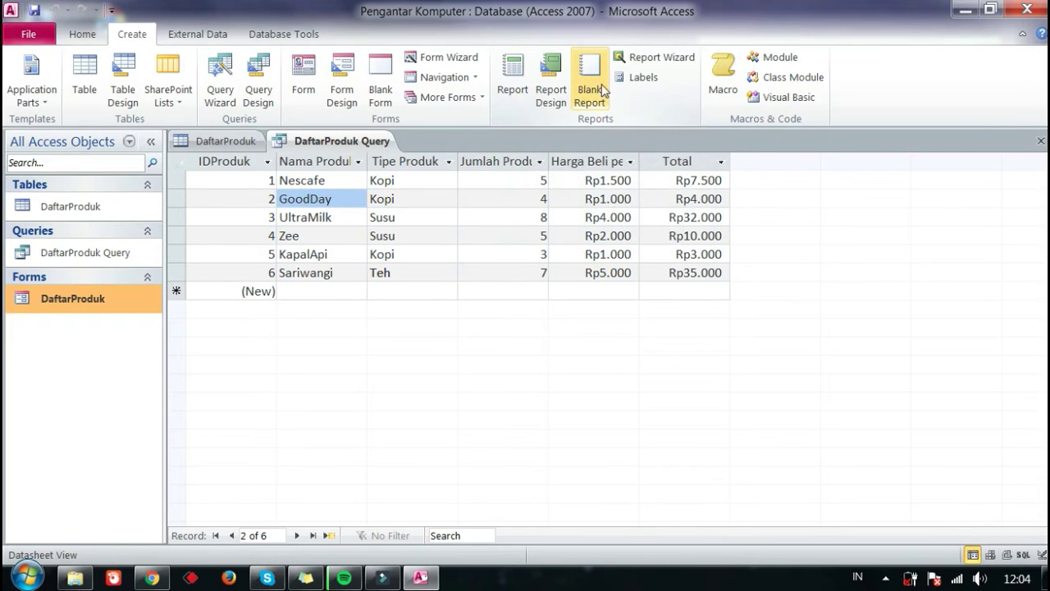
{"action": "left_click", "coordinate": [503, 99]}
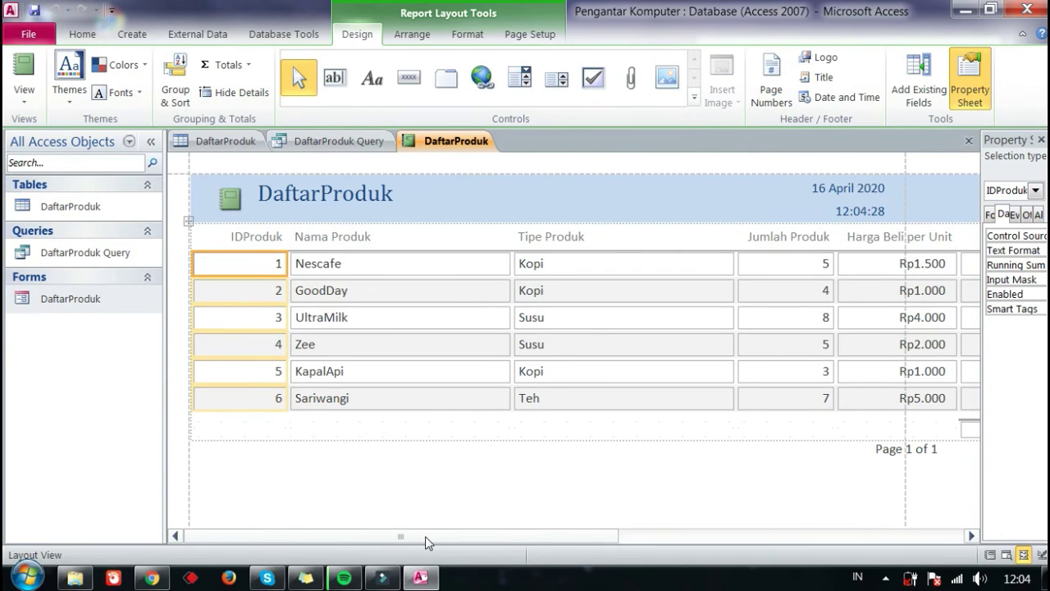
Narrow the report's IDProduk, Nama Produk, Tipe Produk and Jumlah Produk columns so the table fits within the page width.
{"action": "mouse_move", "coordinate": [425, 542]}
{"action": "left_mouse_down"}
{"action": "mouse_move", "coordinate": [500, 537]}
{"action": "mouse_move", "coordinate": [416, 536]}
{"action": "left_mouse_up"}
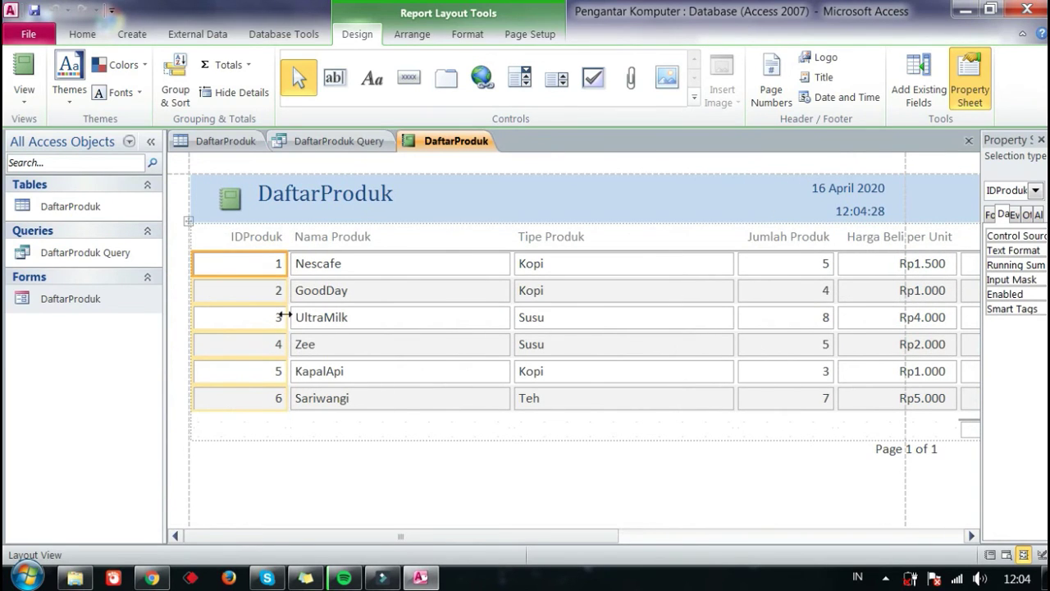
{"action": "left_click_drag", "start_coordinate": [285, 314], "coordinate": [266, 314]}
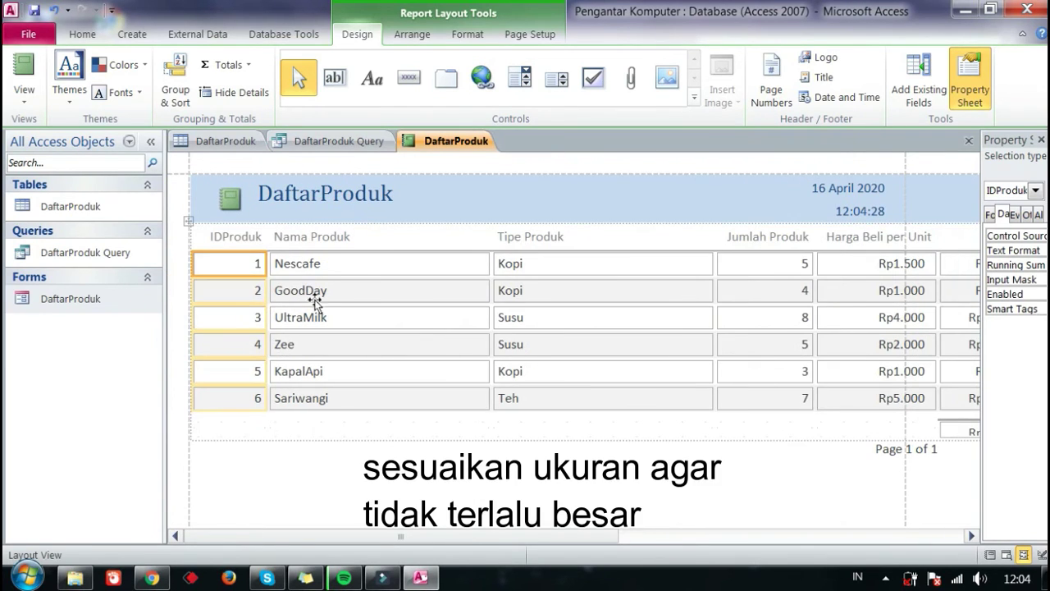
{"action": "left_click", "coordinate": [381, 261]}
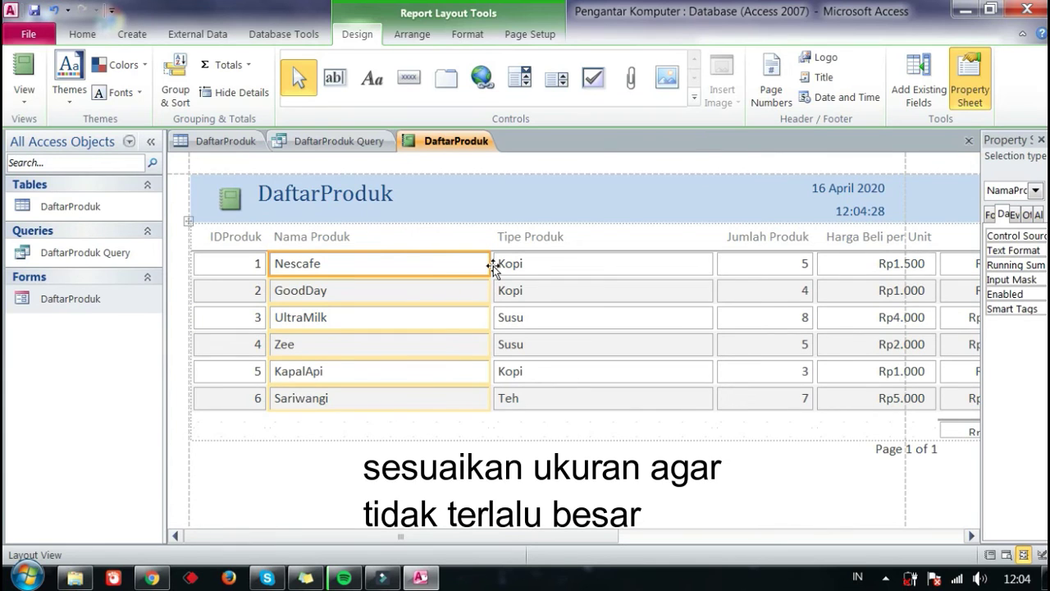
{"action": "left_click_drag", "start_coordinate": [490, 264], "coordinate": [420, 265]}
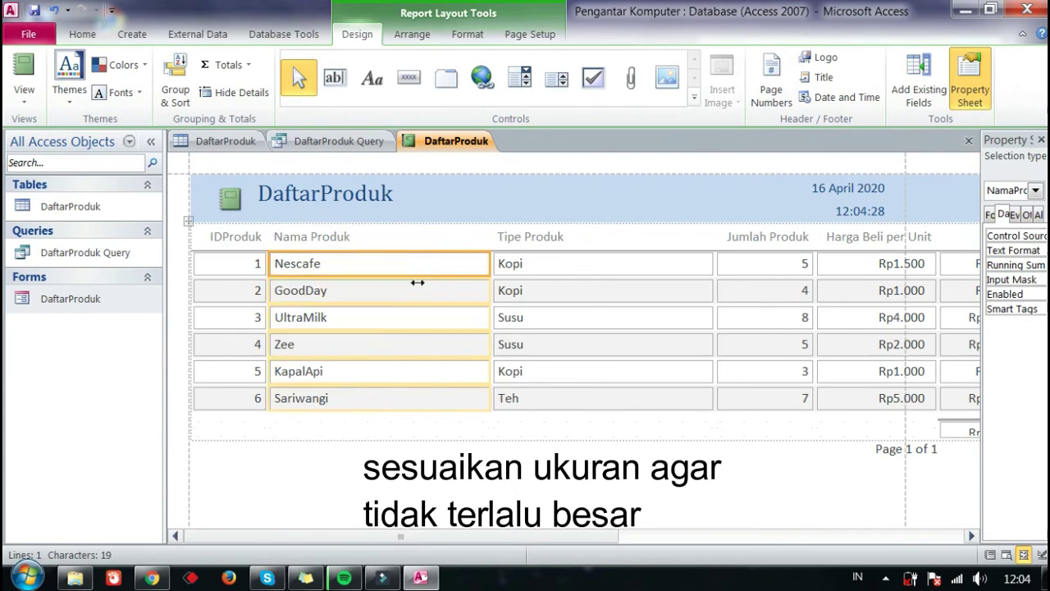
{"action": "left_click", "coordinate": [541, 259]}
{"action": "left_click_drag", "start_coordinate": [641, 257], "coordinate": [525, 298]}
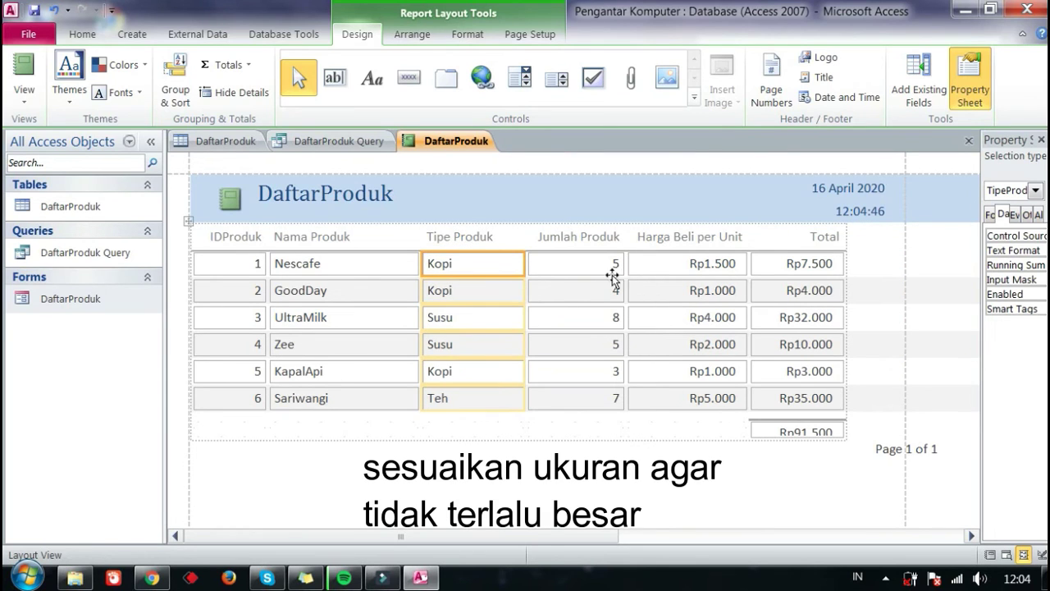
{"action": "left_click", "coordinate": [611, 273]}
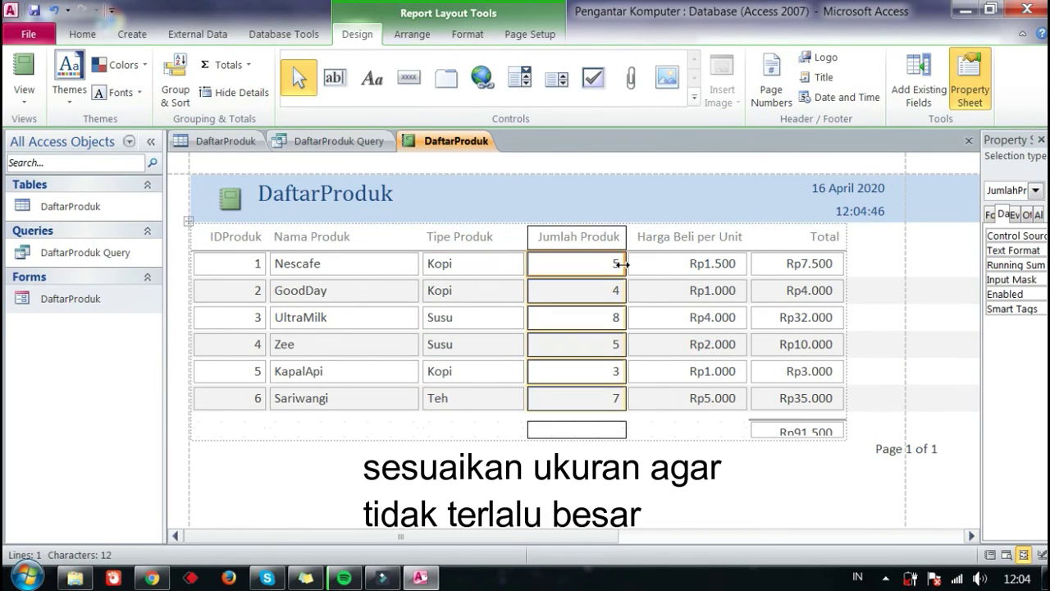
{"action": "left_click_drag", "start_coordinate": [625, 264], "coordinate": [622, 265]}
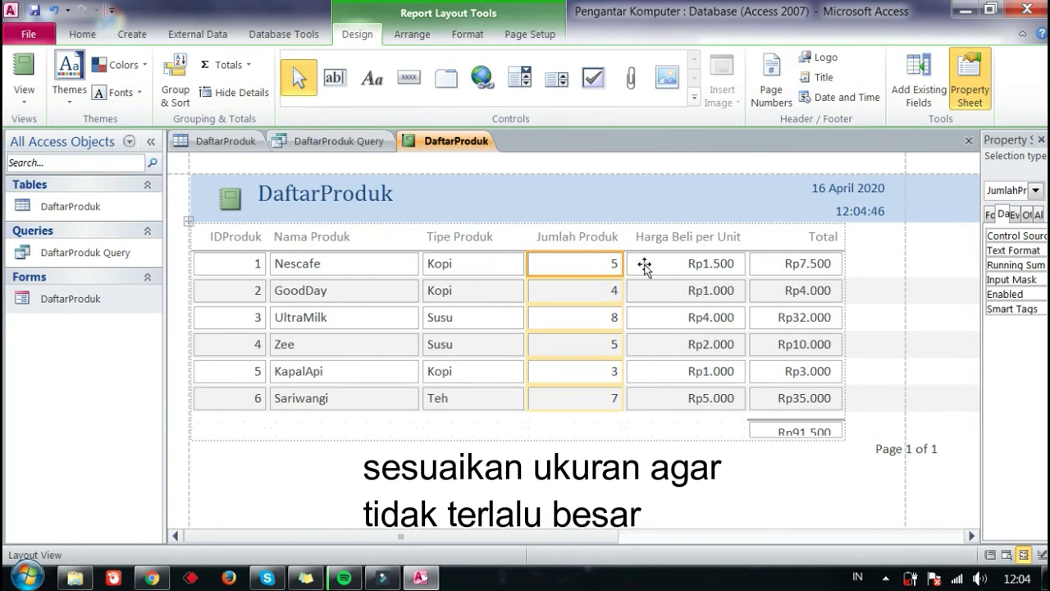
Increase the height of the grand total box under the Total column so its value fits, and select the page number box.
{"action": "left_click", "coordinate": [811, 295]}
{"action": "left_click", "coordinate": [820, 436]}
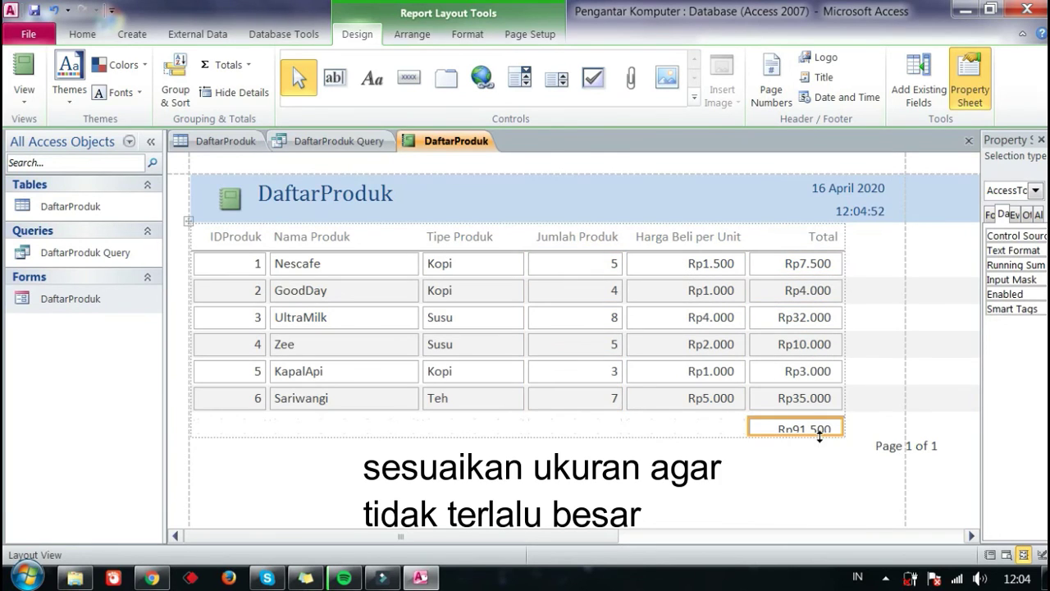
{"action": "left_click_drag", "start_coordinate": [819, 443], "coordinate": [818, 453]}
{"action": "left_click", "coordinate": [815, 457]}
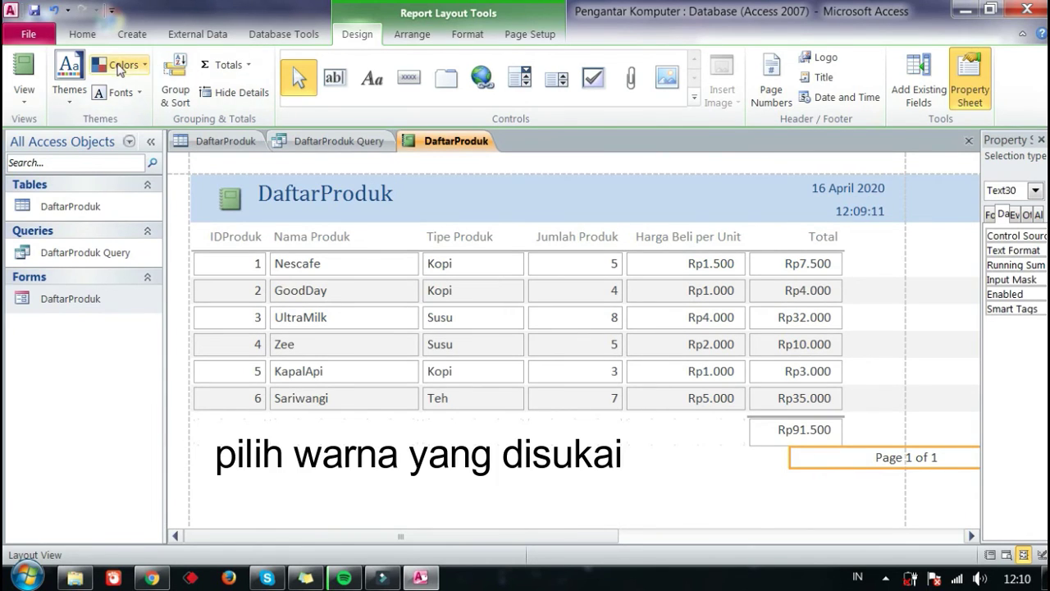
Try the Grayscale, Apex and Adjacency theme colors on the report.
{"action": "left_click", "coordinate": [119, 67]}
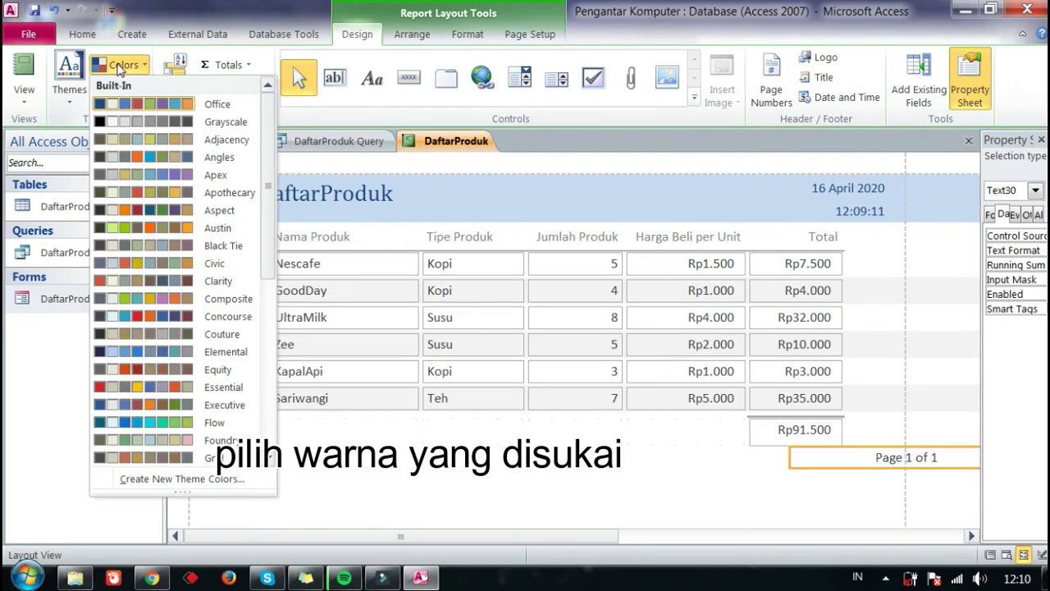
{"action": "left_click", "coordinate": [136, 122]}
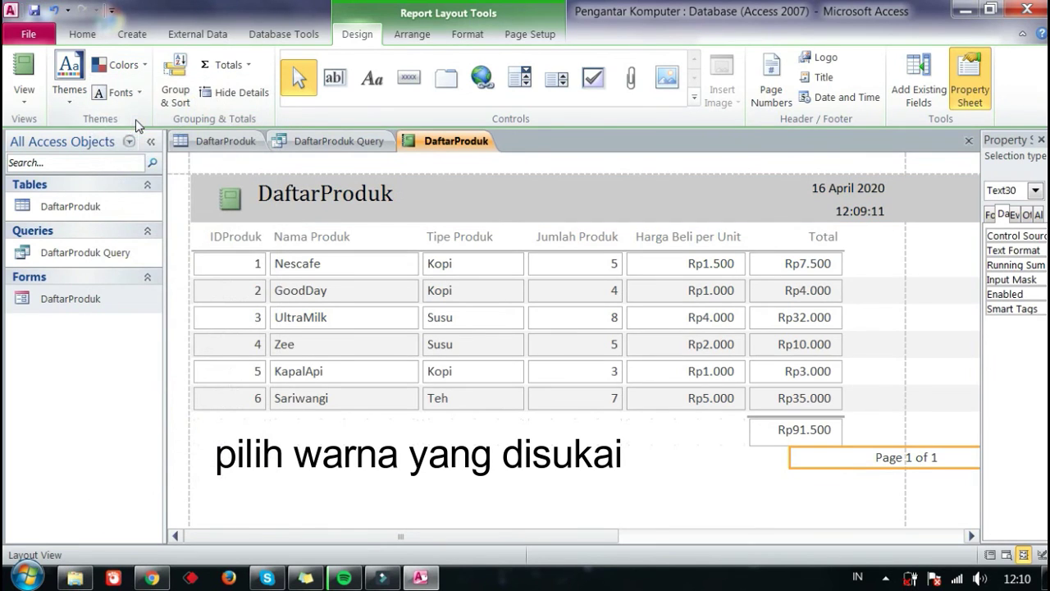
{"action": "left_click", "coordinate": [136, 71]}
{"action": "left_click", "coordinate": [155, 176]}
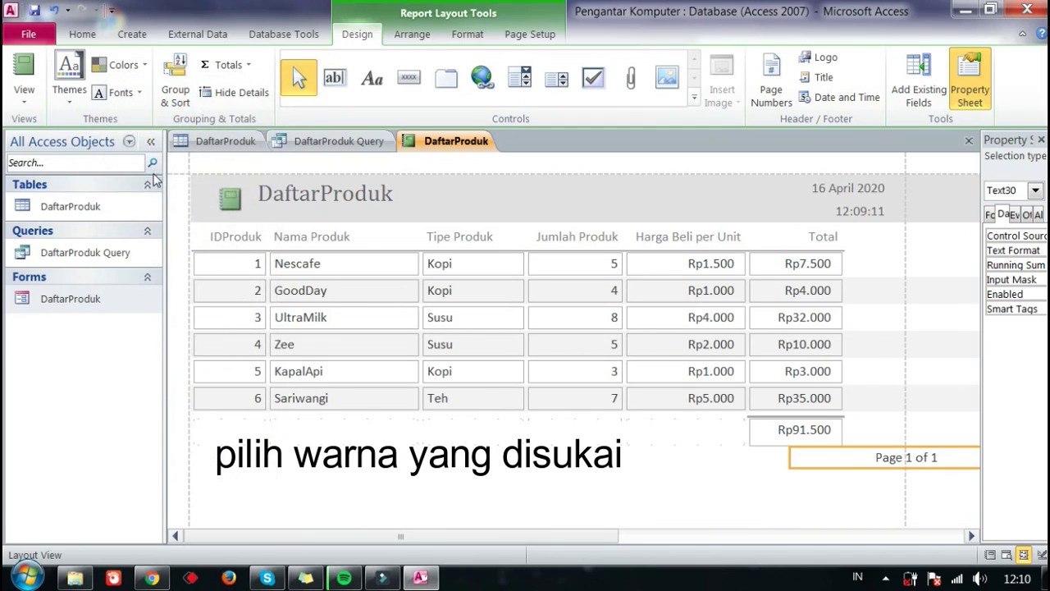
{"action": "left_click", "coordinate": [134, 69]}
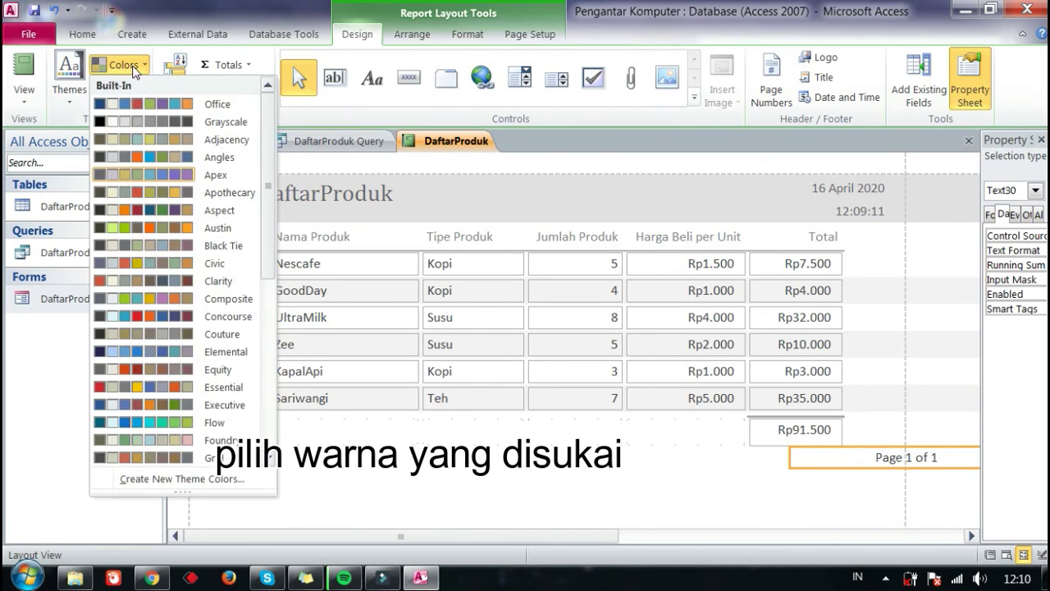
{"action": "left_click", "coordinate": [146, 139]}
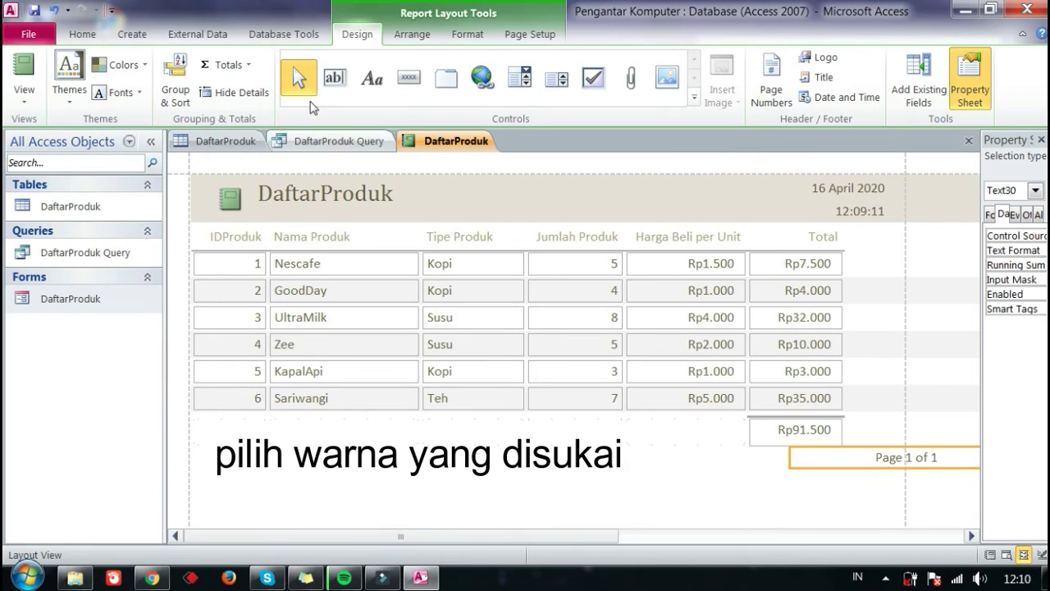
Apply the Grayscale theme colors to the report.
{"action": "left_click", "coordinate": [139, 71]}
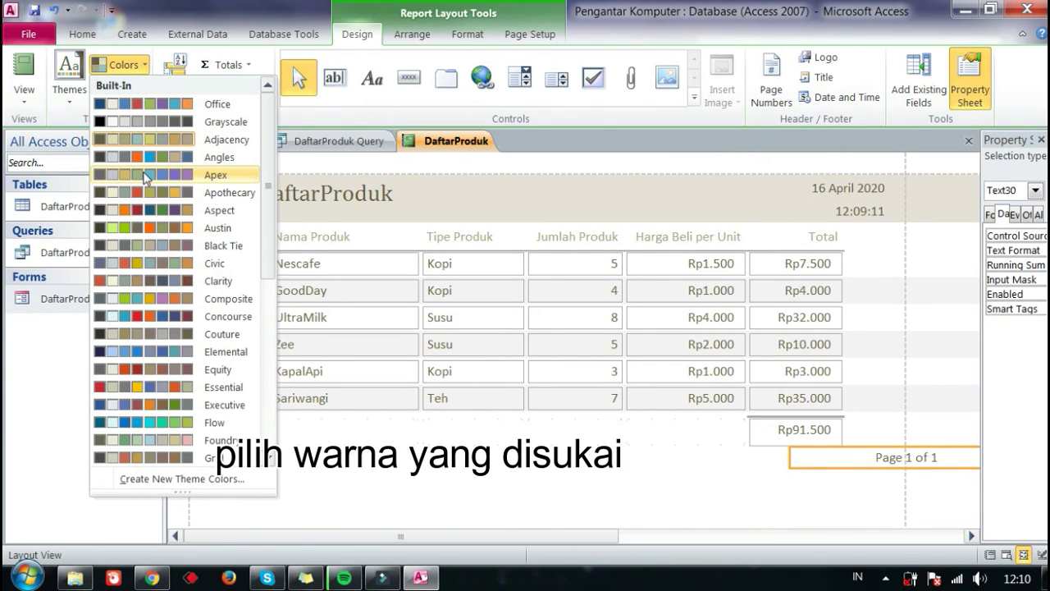
{"action": "left_click", "coordinate": [150, 121]}
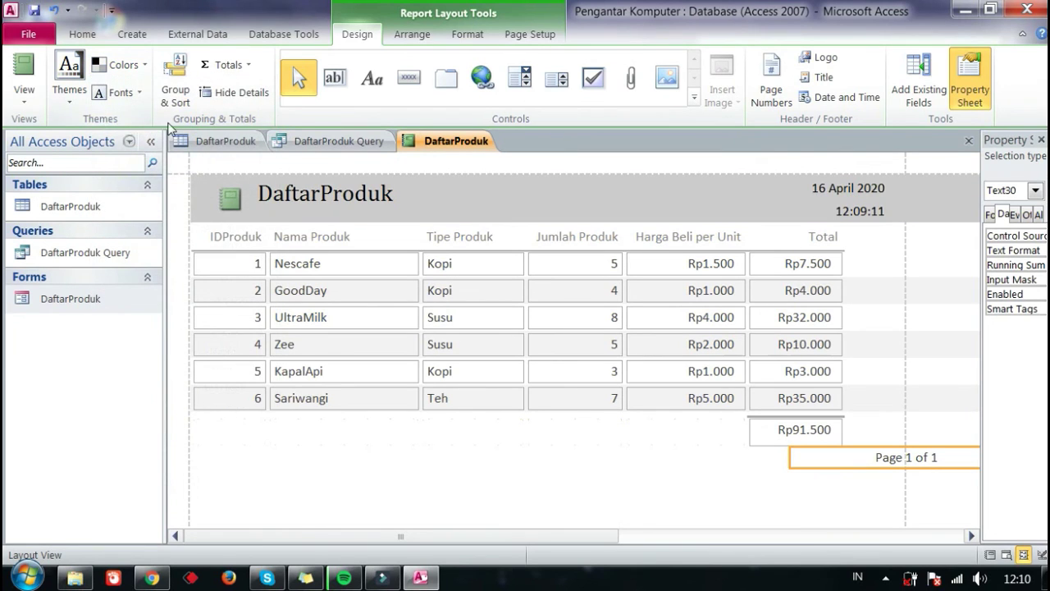
Save the report under the name ReportDataProduk.
{"action": "right_click", "coordinate": [434, 153]}
{"action": "left_click", "coordinate": [469, 156]}
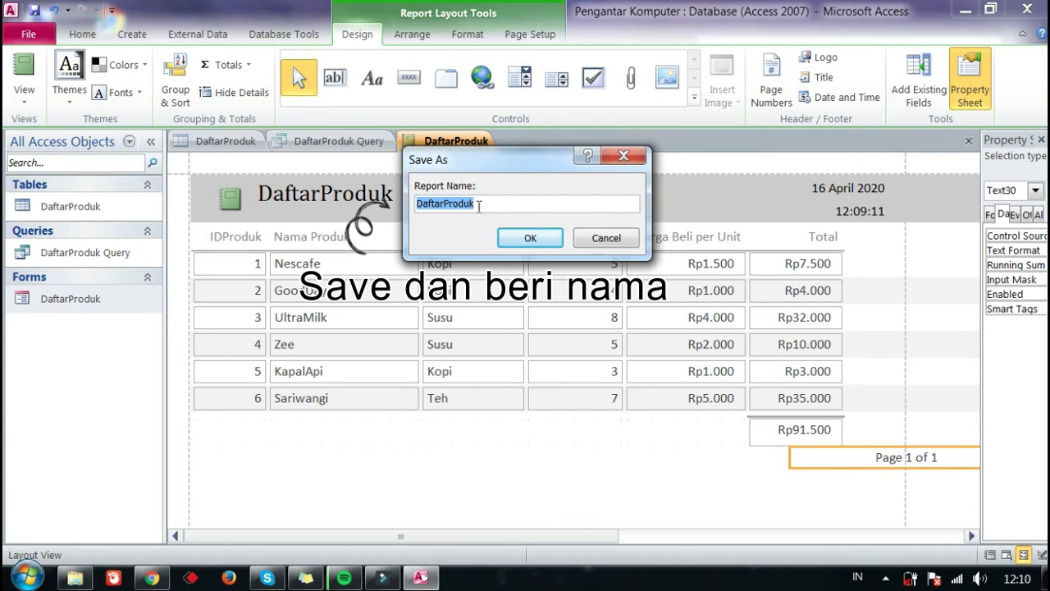
{"action": "type", "text": "ReportData"}
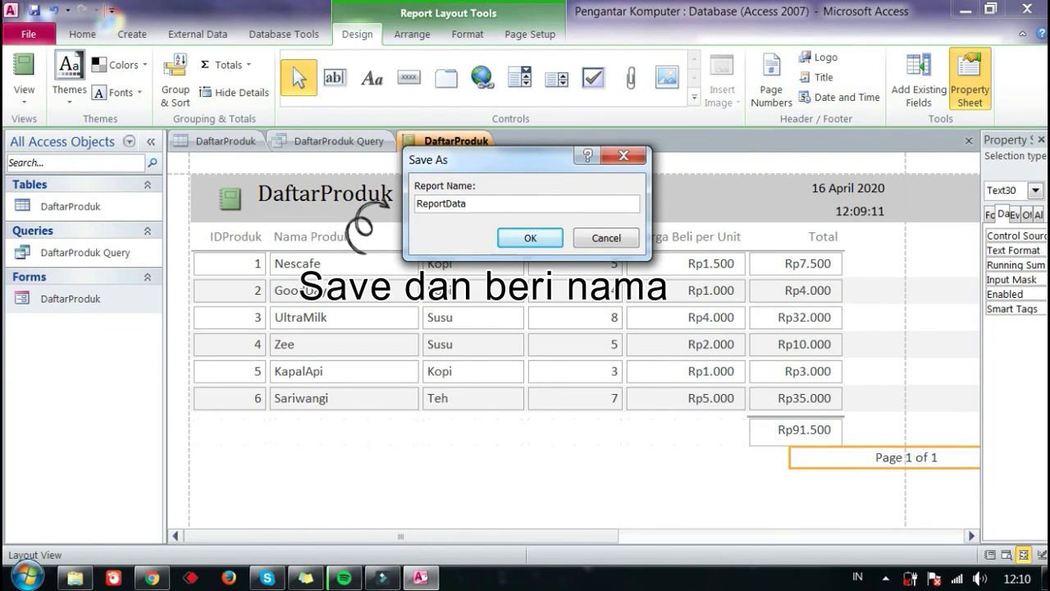
{"action": "type", "text": "Produk"}
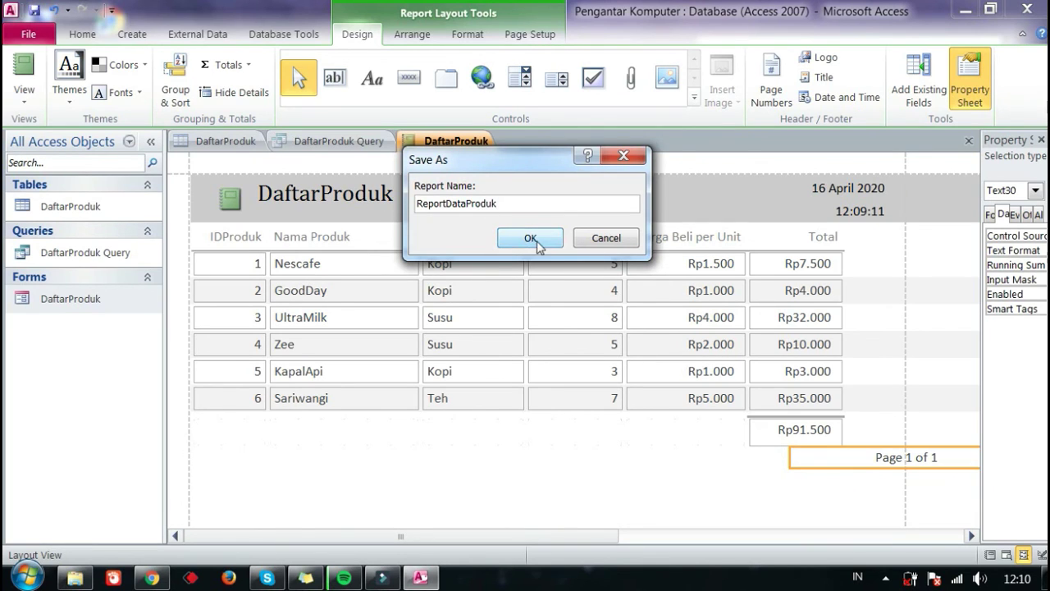
{"action": "left_click", "coordinate": [535, 238]}
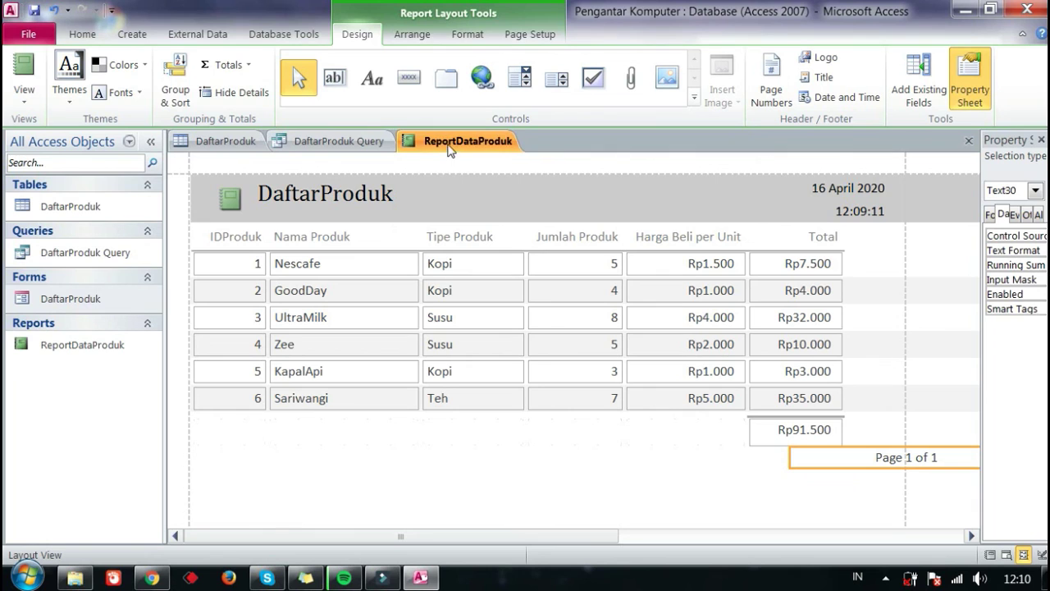
Switch the report to Report View to check its product rows and grand total, and save it.
{"action": "left_click", "coordinate": [33, 97]}
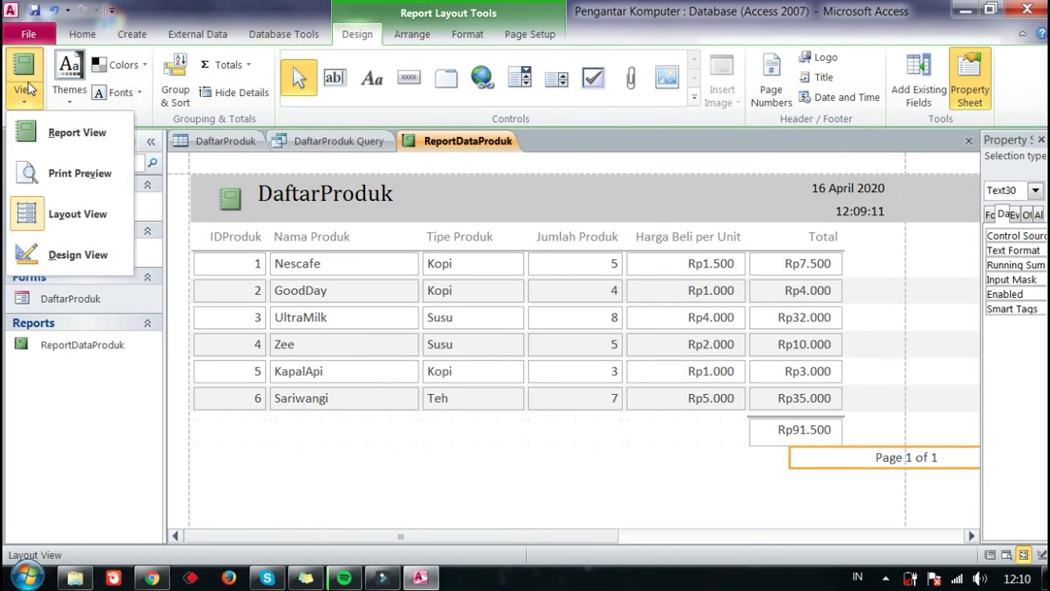
{"action": "left_click", "coordinate": [40, 135]}
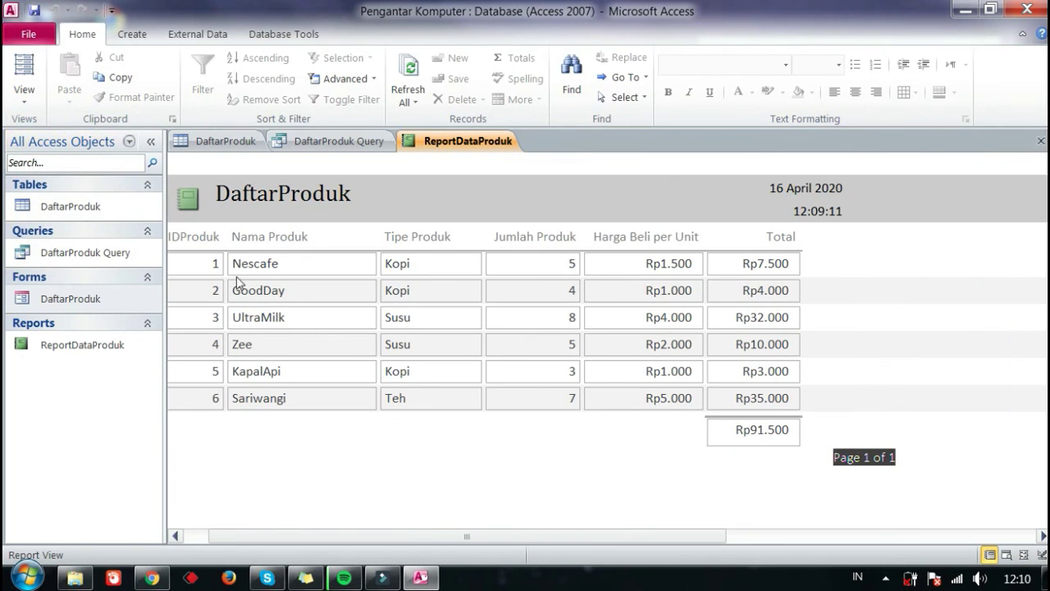
{"action": "left_click_drag", "start_coordinate": [425, 539], "coordinate": [387, 540]}
{"action": "left_click", "coordinate": [506, 369]}
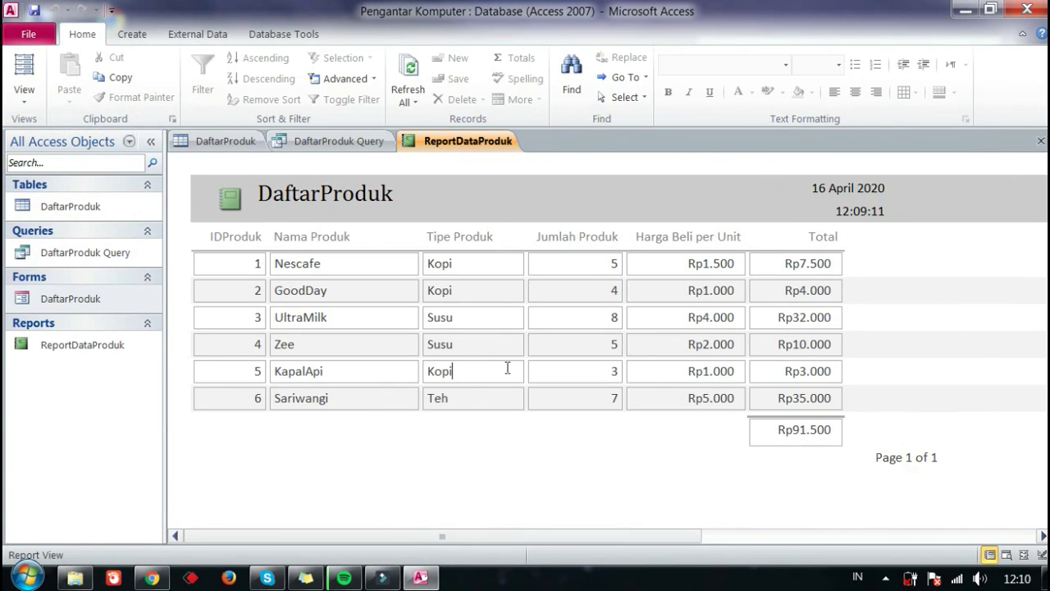
{"action": "left_click", "coordinate": [778, 428]}
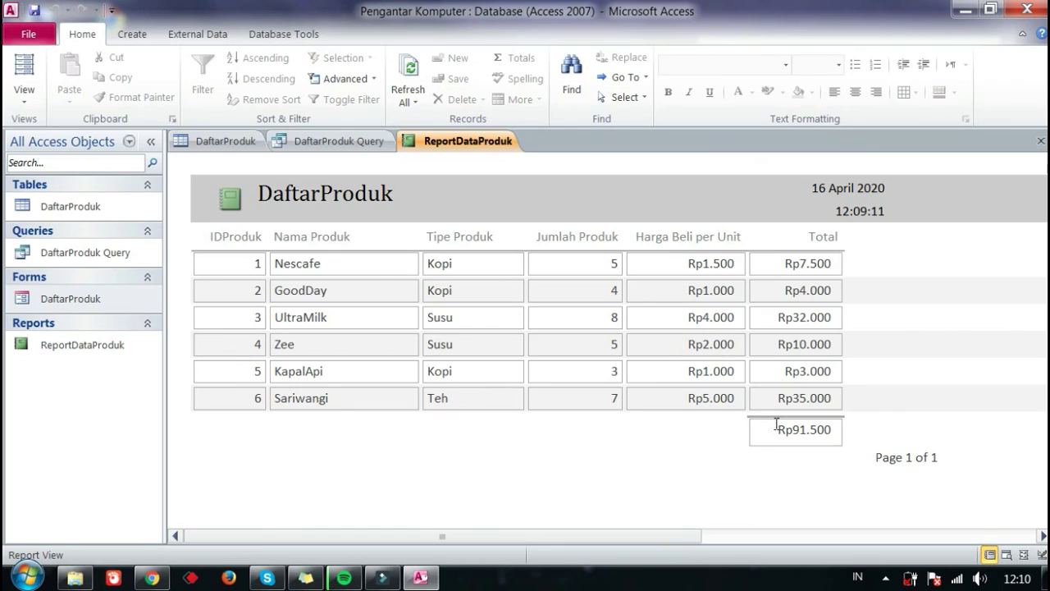
{"action": "left_click", "coordinate": [713, 288]}
{"action": "left_click", "coordinate": [564, 260]}
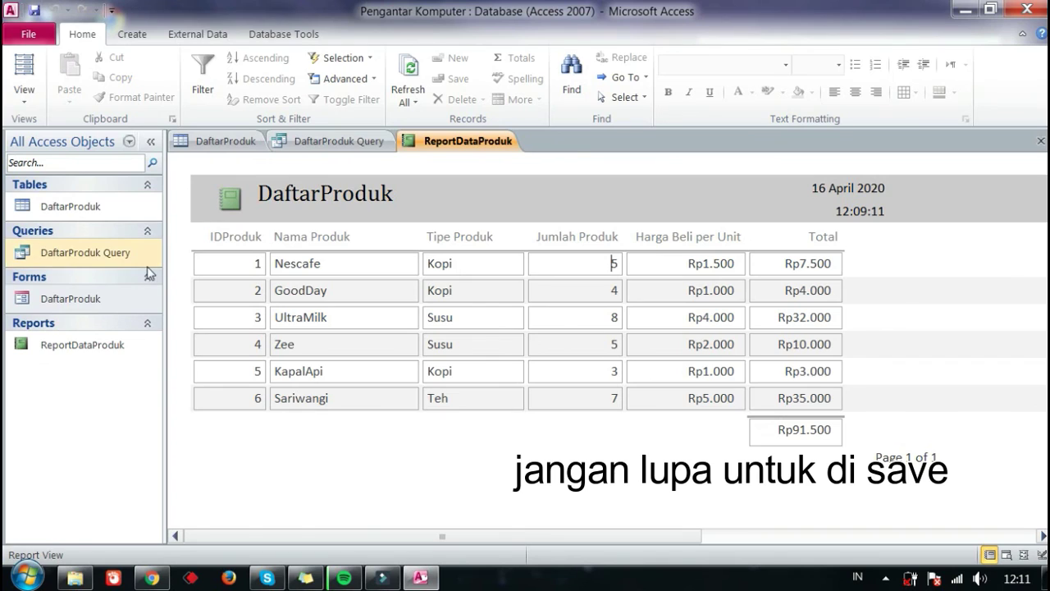
{"action": "left_click", "coordinate": [36, 11]}
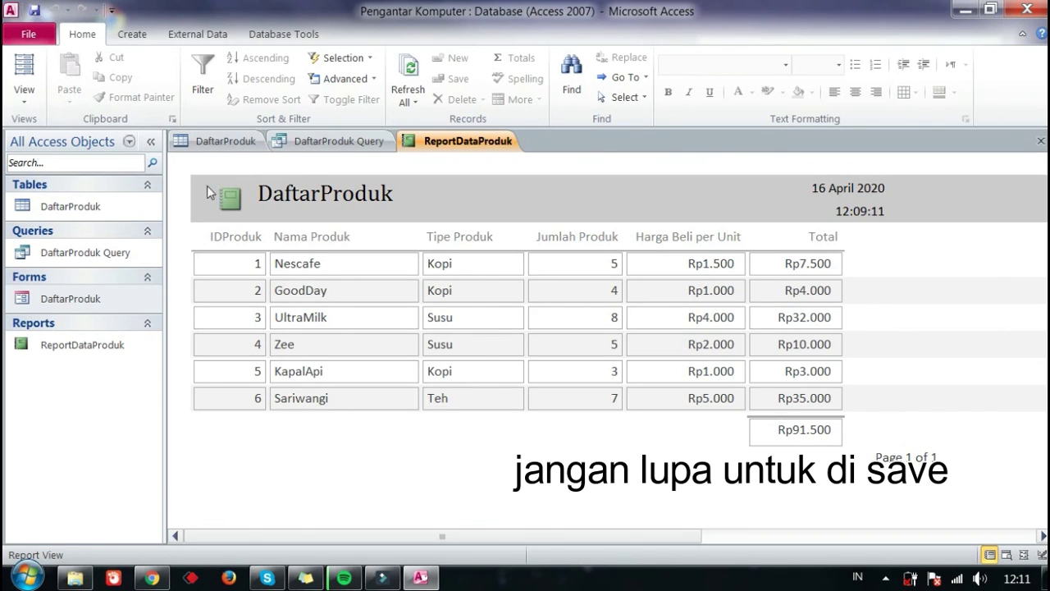